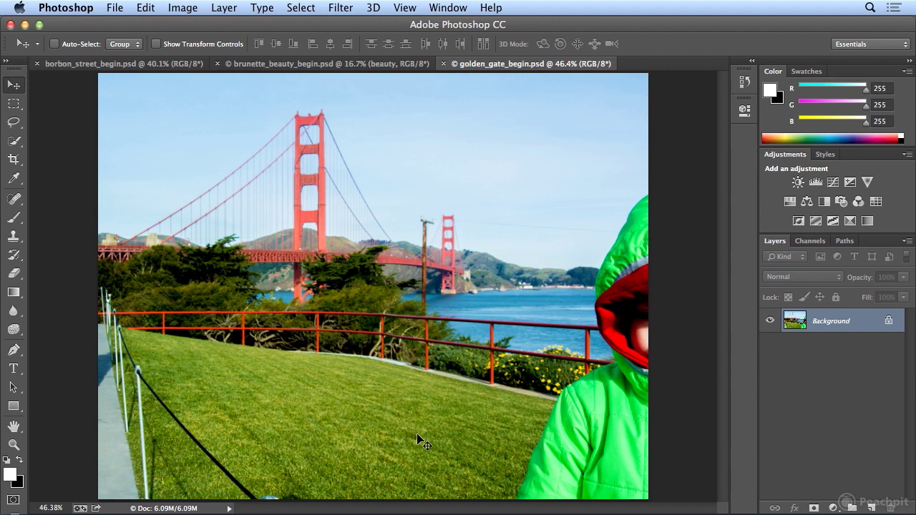
# - Draw a rectangular marquee over a lawn patch in the lower middle of the photo
pyautogui.press('m')
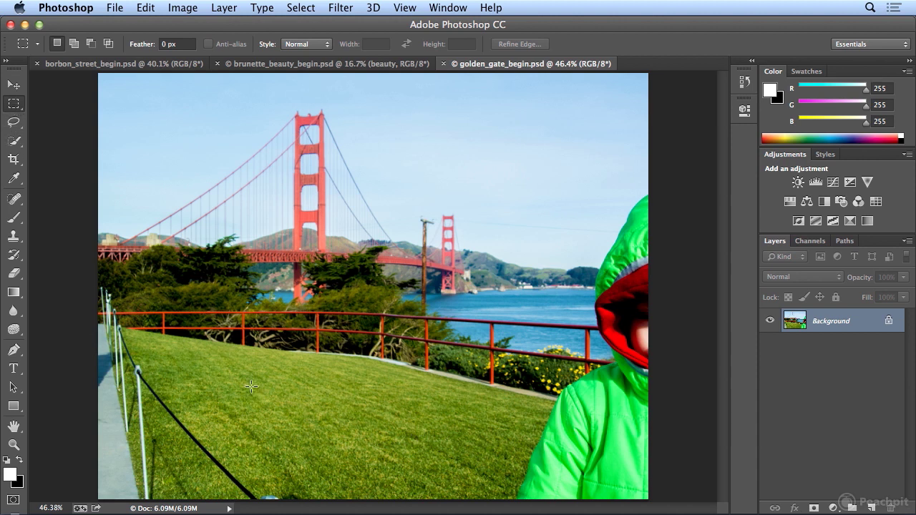
pyautogui.moveTo(197, 348); pyautogui.dragTo(370, 489)
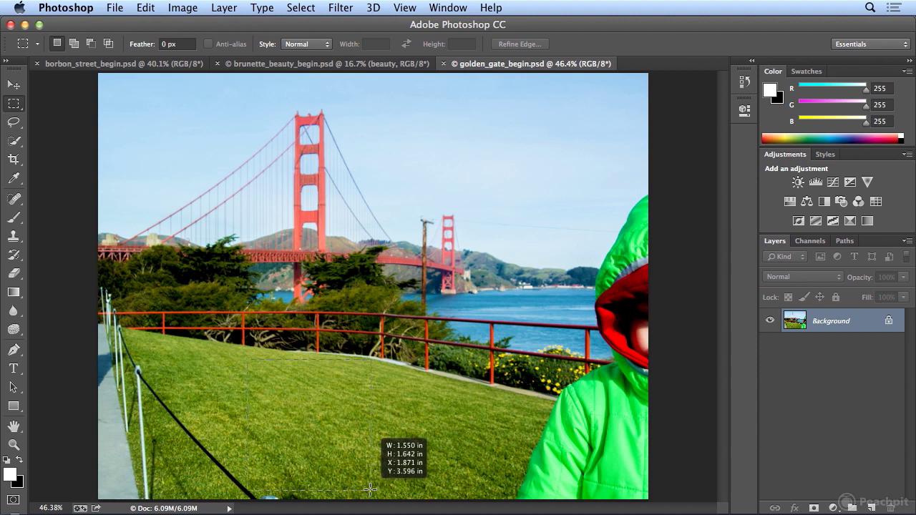
pyautogui.moveTo(369, 489); pyautogui.dragTo(369, 490)
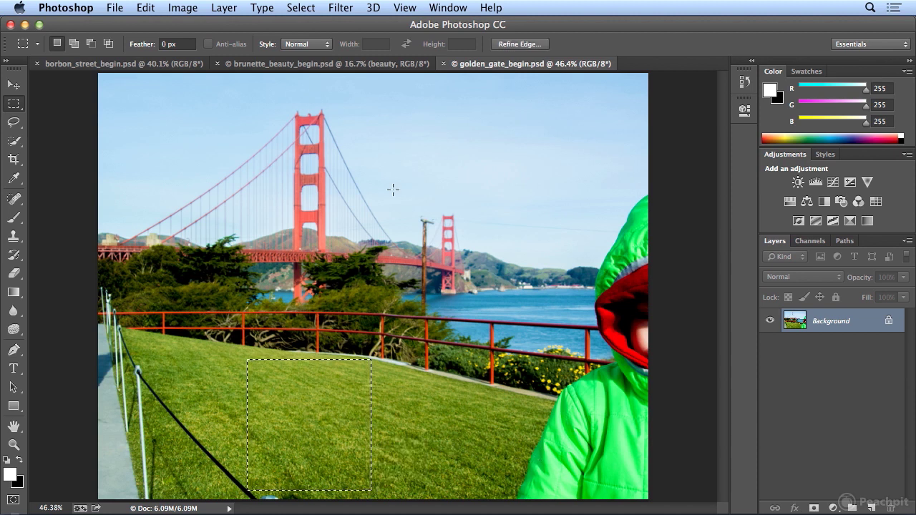
# - Transform the selection to 102.71% by 98.37%, rotated 2.04°, and commit it
pyautogui.click(301, 7)
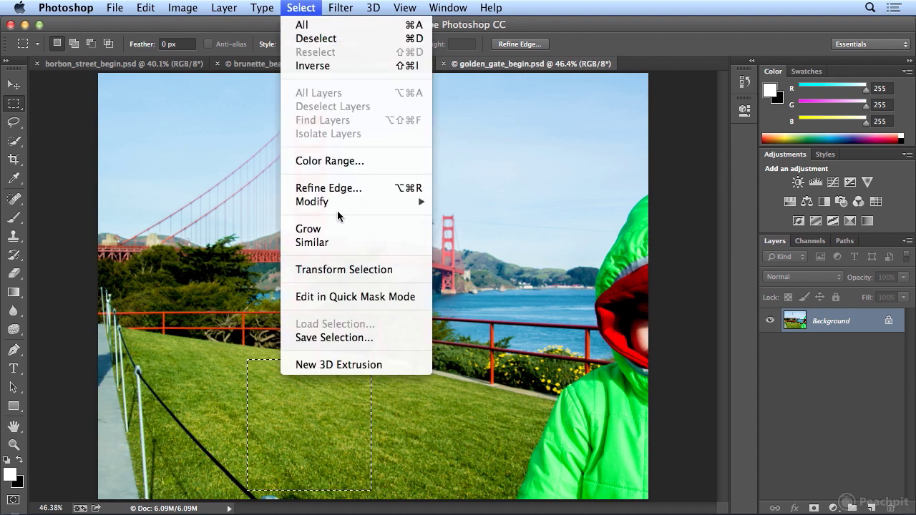
pyautogui.click(337, 269)
pyautogui.moveTo(387, 322); pyautogui.dragTo(367, 361)
pyautogui.moveTo(236, 367); pyautogui.dragTo(244, 351)
pyautogui.moveTo(358, 349); pyautogui.dragTo(365, 354)
pyautogui.moveTo(332, 397); pyautogui.dragTo(341, 395)
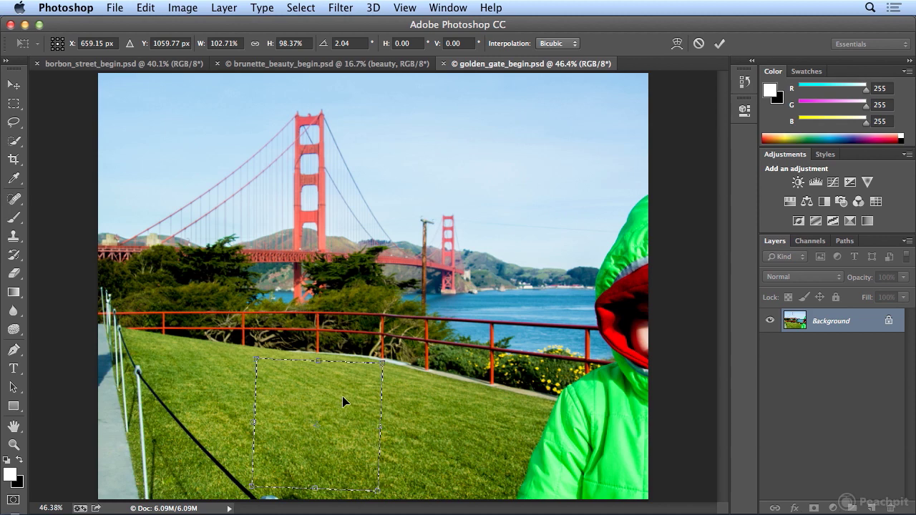
pyautogui.press('Return')
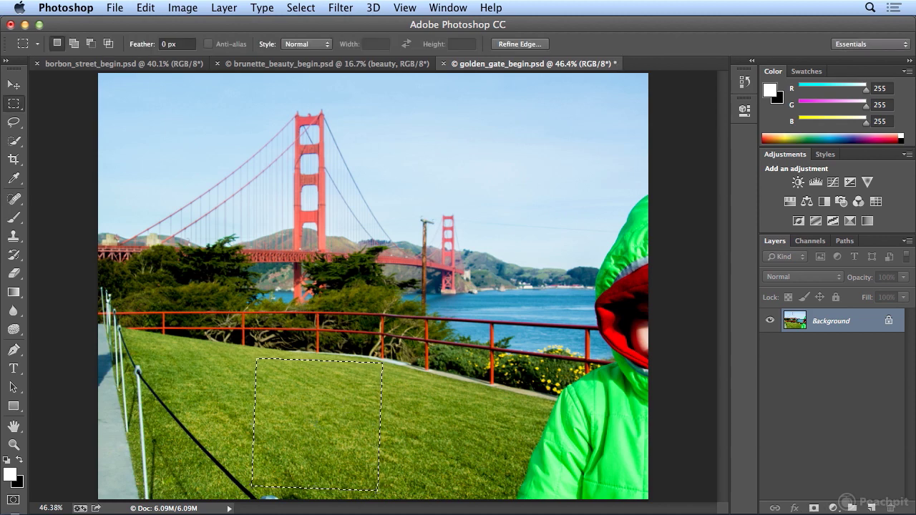
# - Copy the lawn selection and create a new document named grass
pyautogui.click(146, 7)
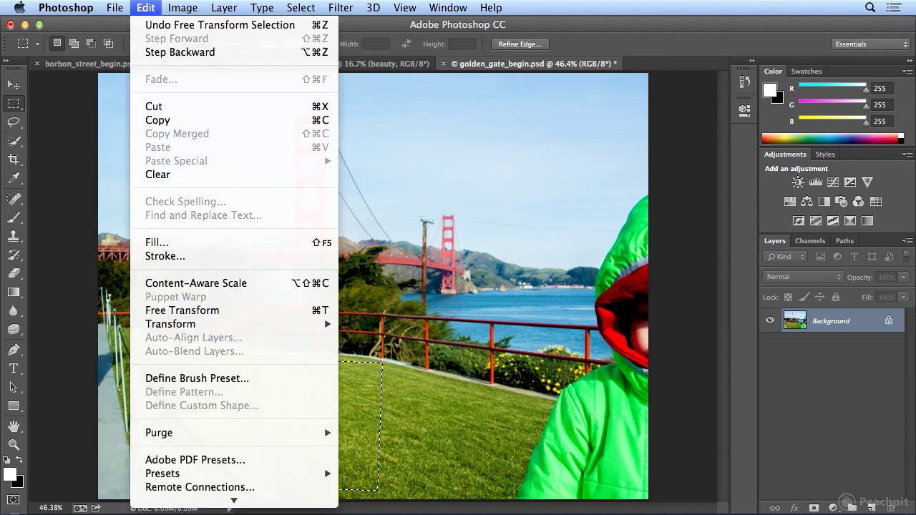
pyautogui.click(174, 120)
pyautogui.click(115, 7)
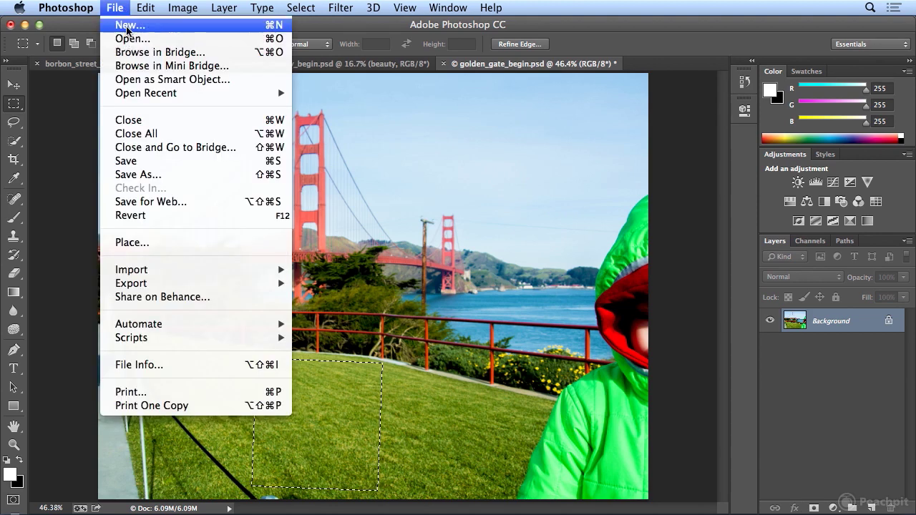
pyautogui.click(129, 27)
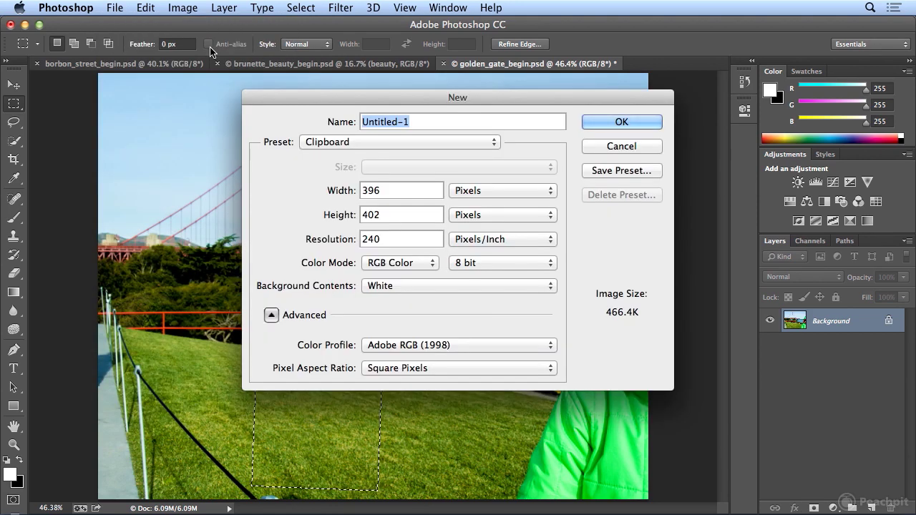
pyautogui.write('grass')
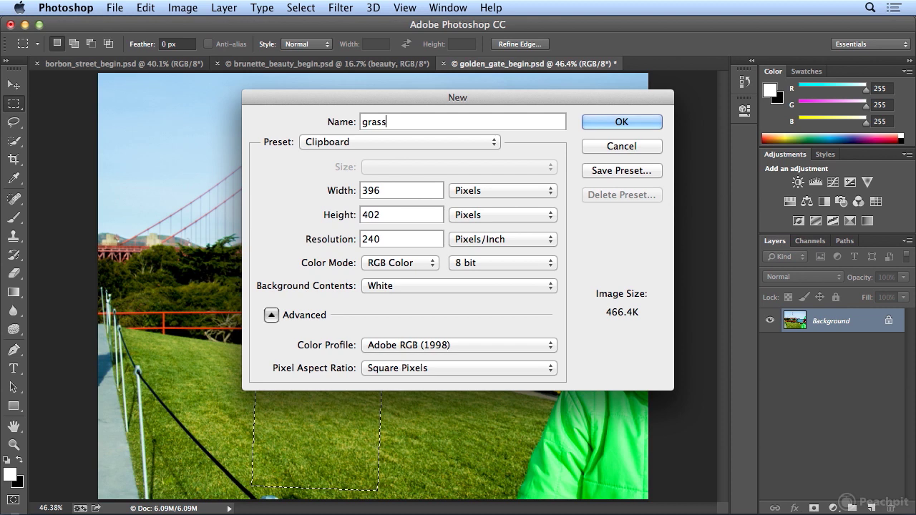
pyautogui.press('Return')
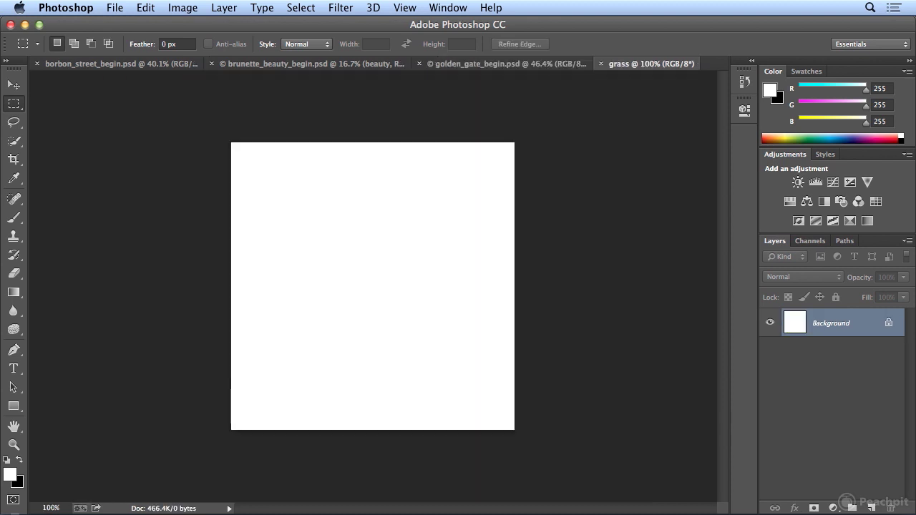
# - Paste the lawn, rotate it -1.74° and scale it to 106.38% to fill the canvas
pyautogui.press('cmd+v')
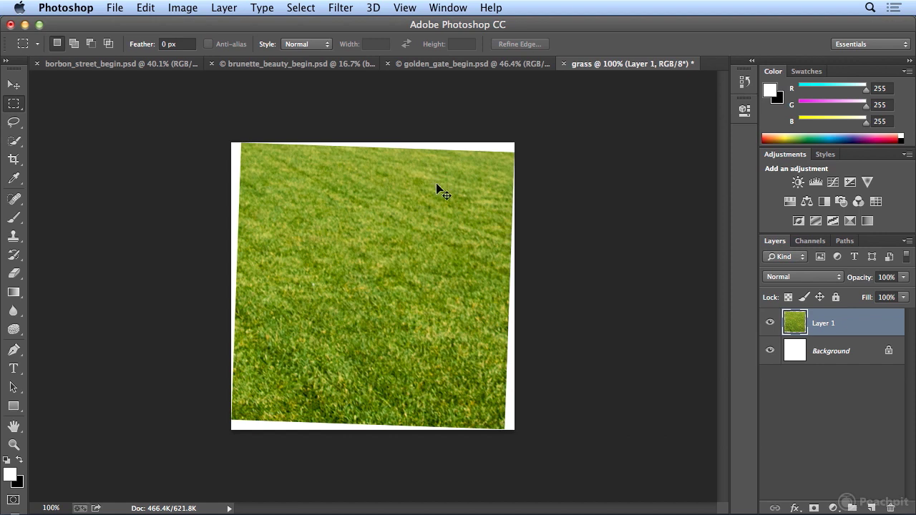
pyautogui.press('cmd+t')
pyautogui.moveTo(224, 128)
pyautogui.mouseDown()
pyautogui.moveTo(213, 129)
pyautogui.moveTo(219, 138)
pyautogui.mouseUp()
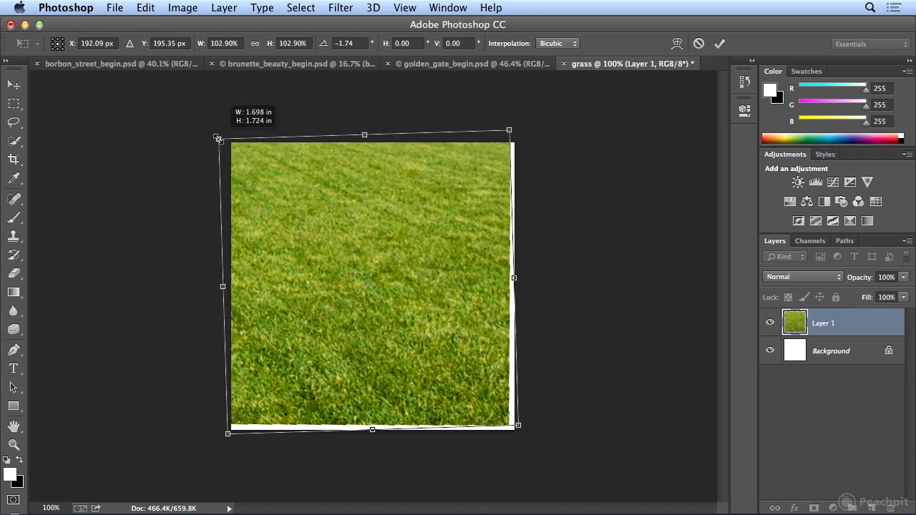
pyautogui.moveTo(519, 427); pyautogui.dragTo(529, 434)
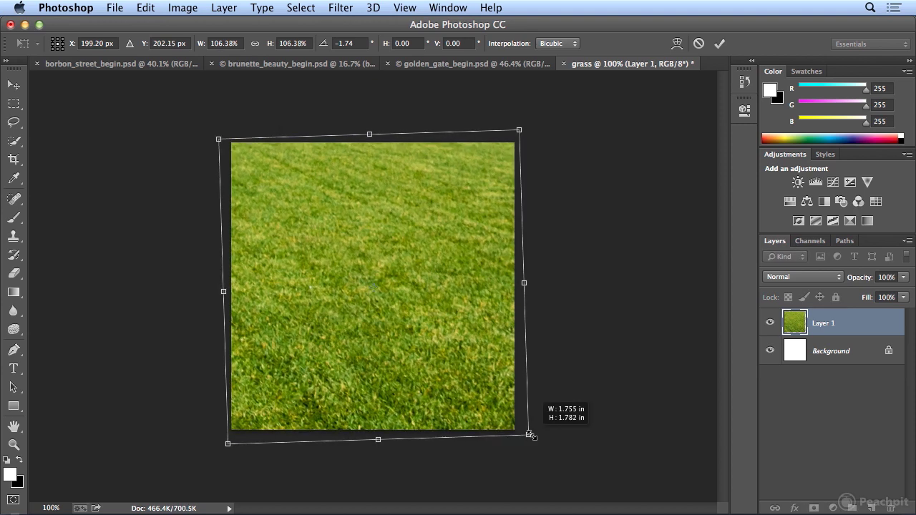
pyautogui.press('Escape')
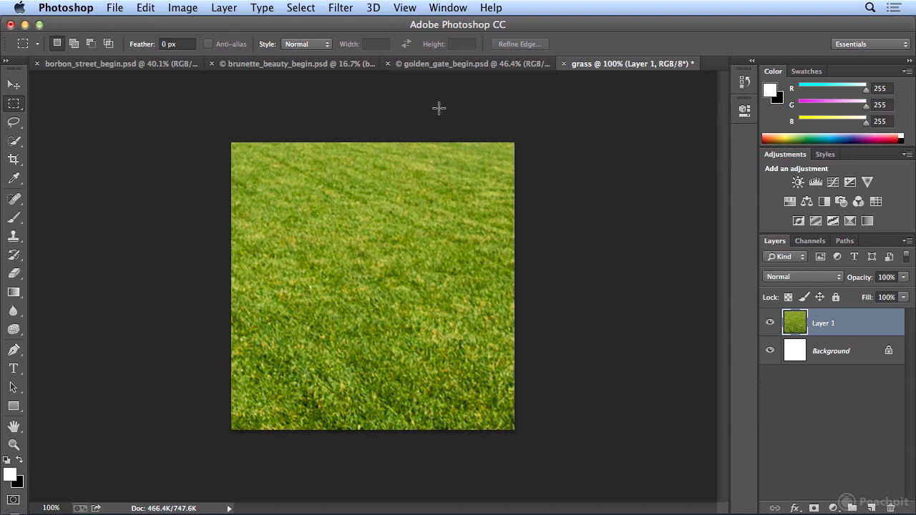
# - Select the whole canvas and define it as a pattern named grass
pyautogui.click(301, 7)
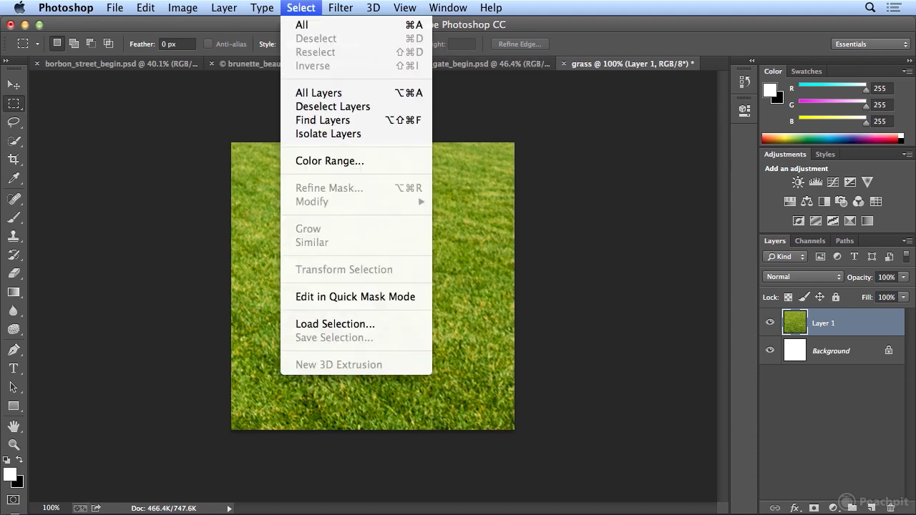
pyautogui.click(312, 25)
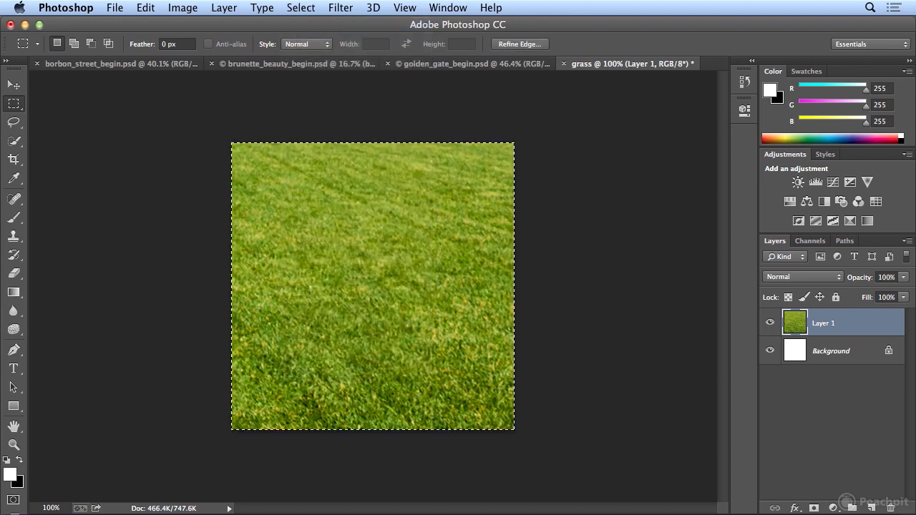
pyautogui.click(146, 8)
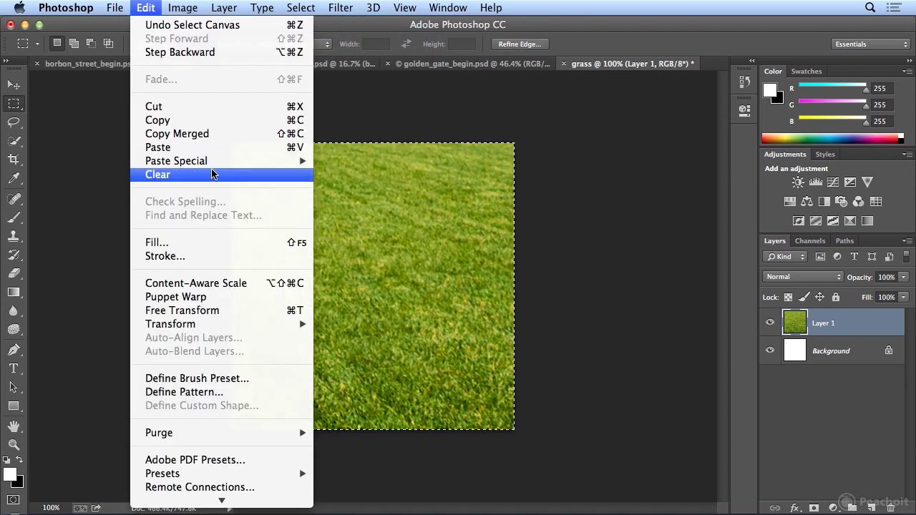
pyautogui.click(235, 391)
pyautogui.click(615, 240)
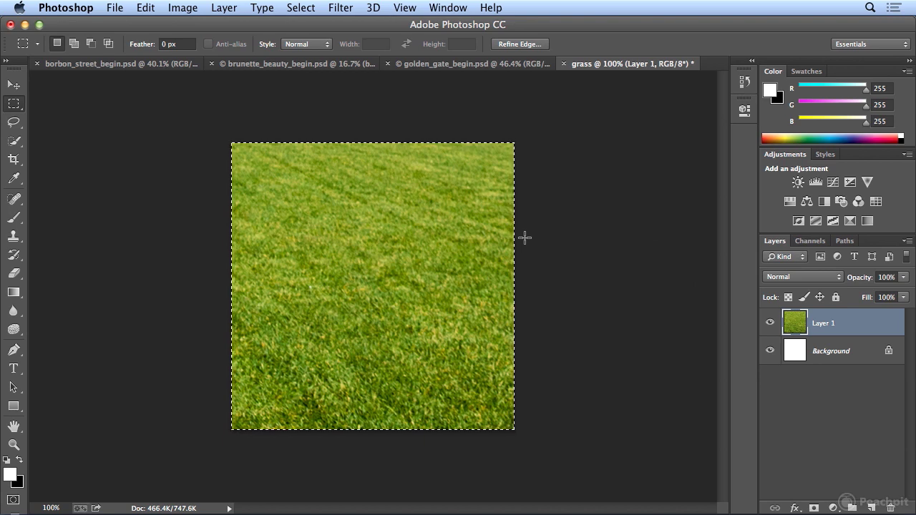
# - Deselect and rename Layer 1 to grass
pyautogui.click(312, 7)
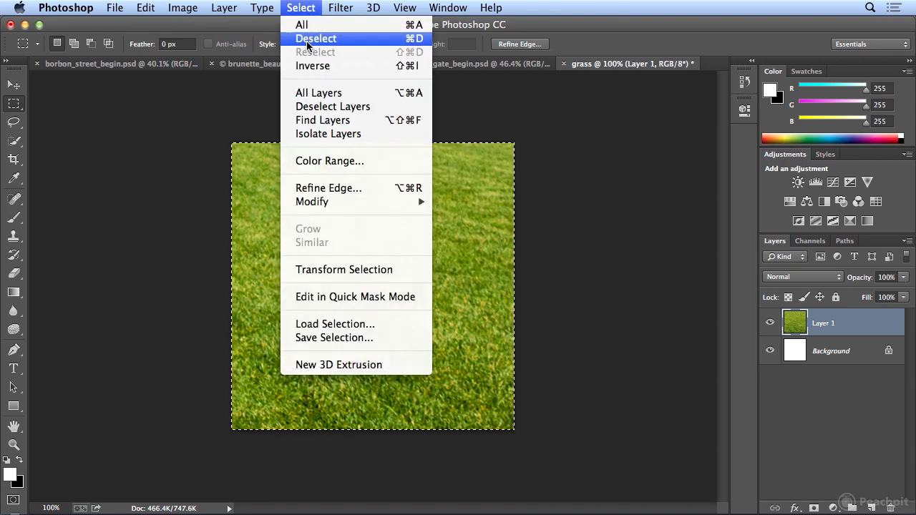
pyautogui.click(306, 38)
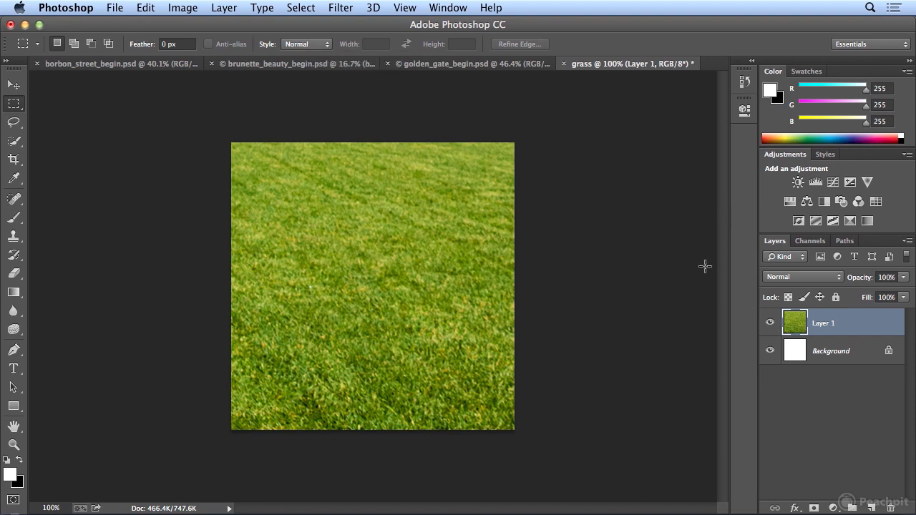
pyautogui.doubleClick(824, 323)
pyautogui.write('grass')
pyautogui.press('Return')
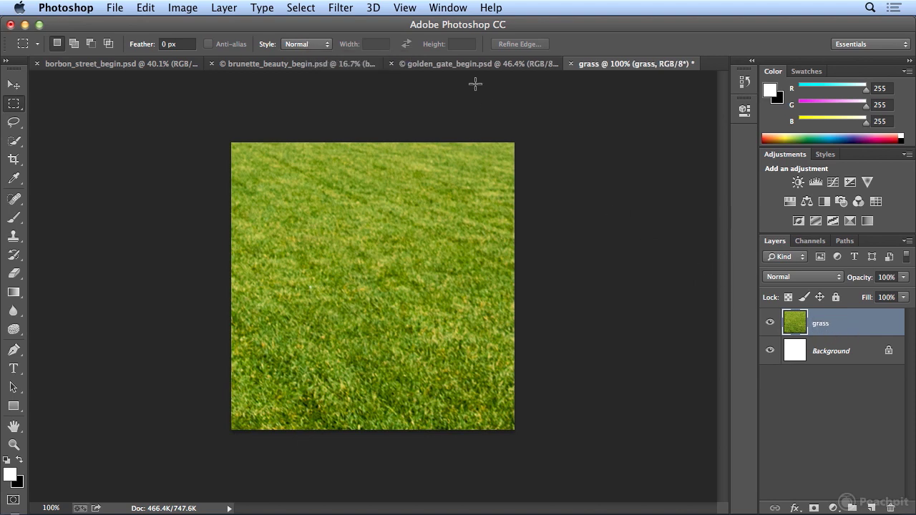
# - Convert the grass layer for smart filters and apply a 15 px Field Blur
pyautogui.click(336, 7)
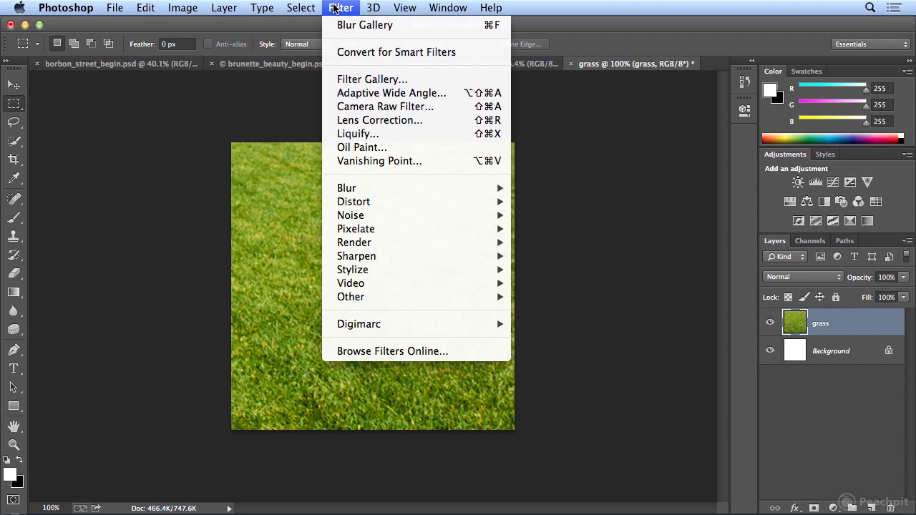
pyautogui.click(352, 53)
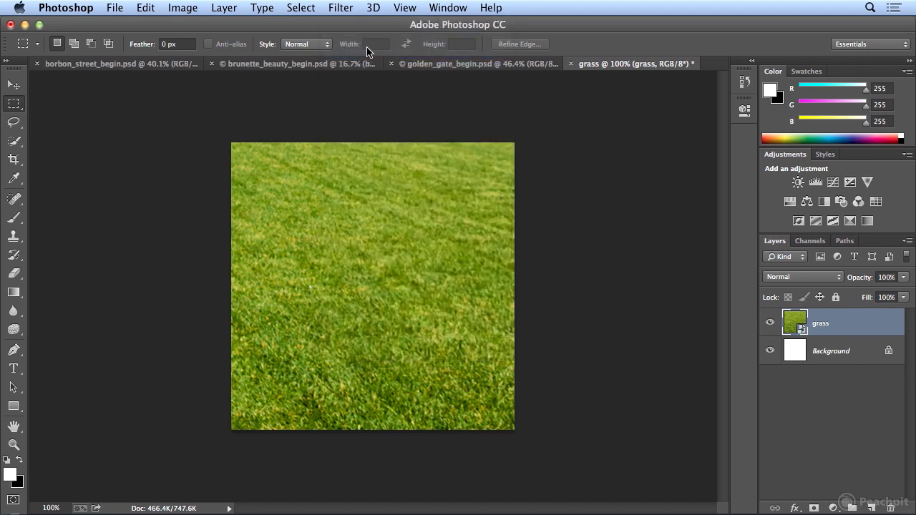
pyautogui.click(343, 10)
pyautogui.moveTo(388, 188)
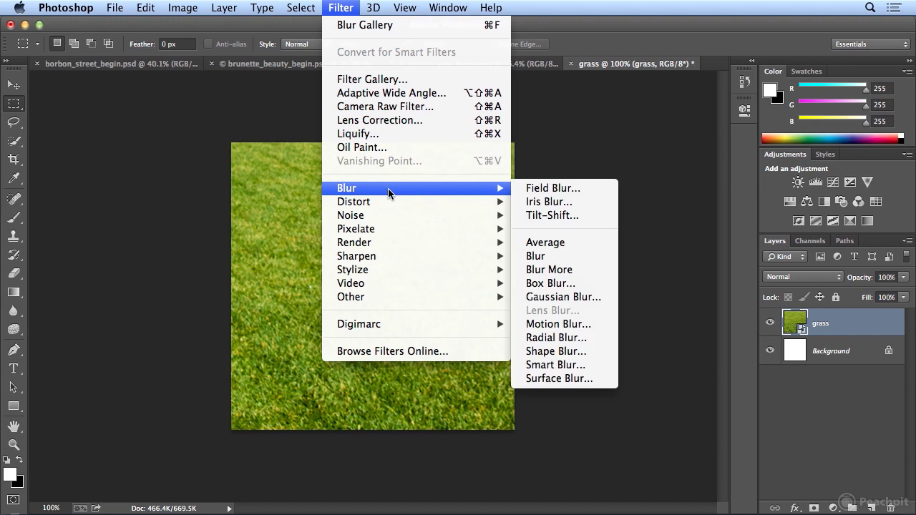
pyautogui.click(565, 192)
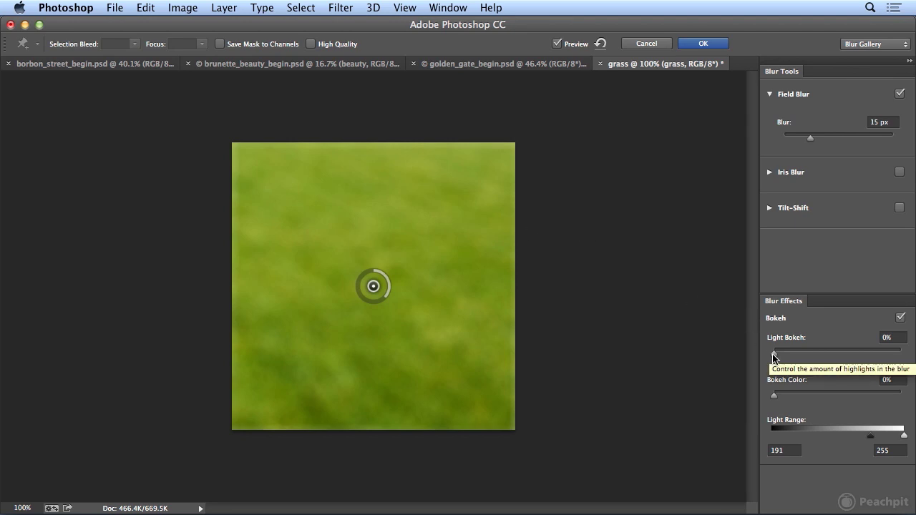
# - Set light bokeh and bokeh colour to 100% and adjust the light range to 189–255
pyautogui.moveTo(775, 359); pyautogui.dragTo(887, 365)
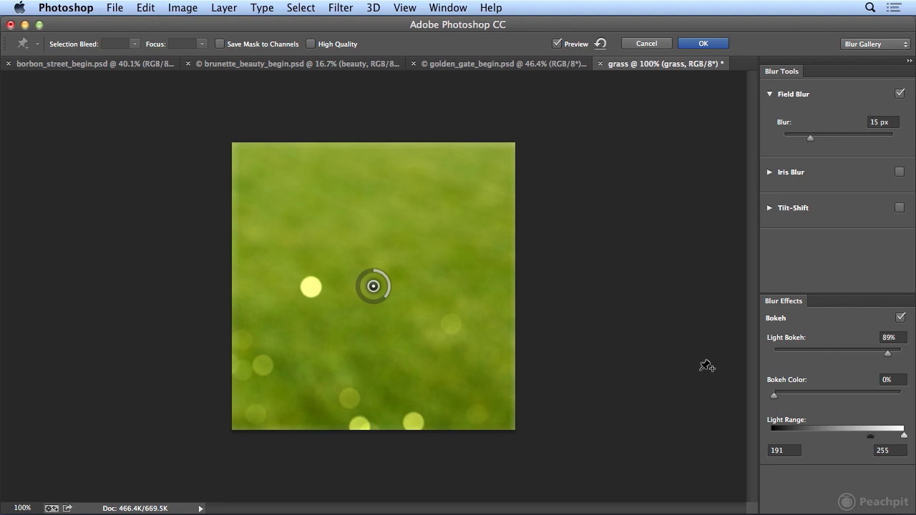
pyautogui.moveTo(774, 395); pyautogui.dragTo(898, 402)
pyautogui.moveTo(889, 353); pyautogui.dragTo(914, 358)
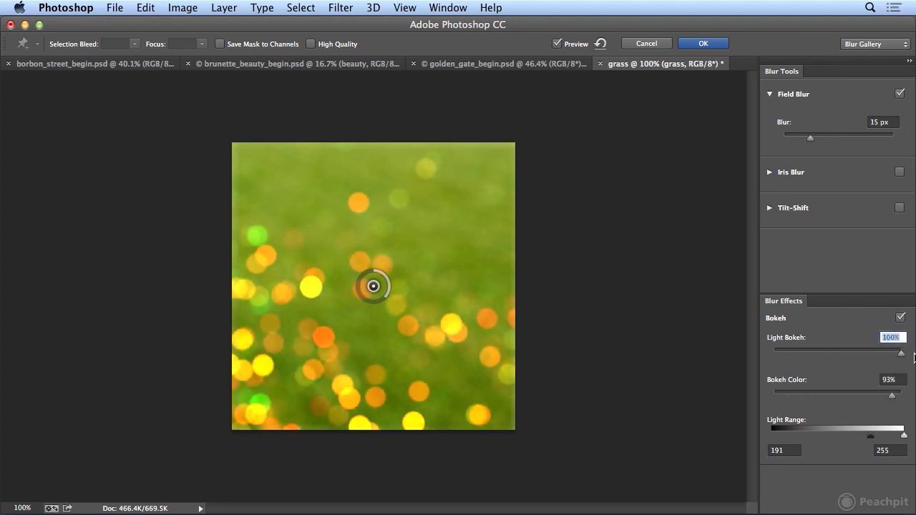
pyautogui.moveTo(892, 402); pyautogui.dragTo(910, 401)
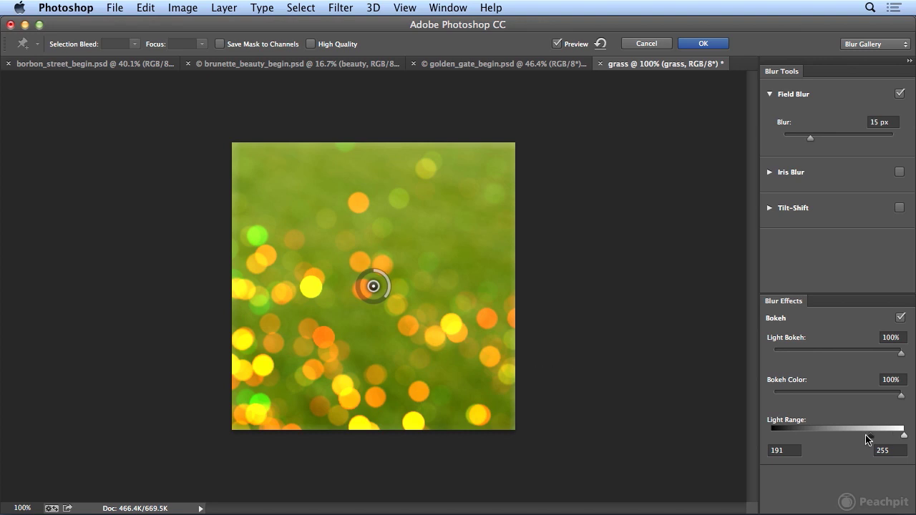
pyautogui.moveTo(871, 439)
pyautogui.mouseDown()
pyautogui.moveTo(823, 441)
pyautogui.moveTo(910, 440)
pyautogui.moveTo(857, 443)
pyautogui.moveTo(880, 441)
pyautogui.moveTo(870, 442)
pyautogui.mouseUp()
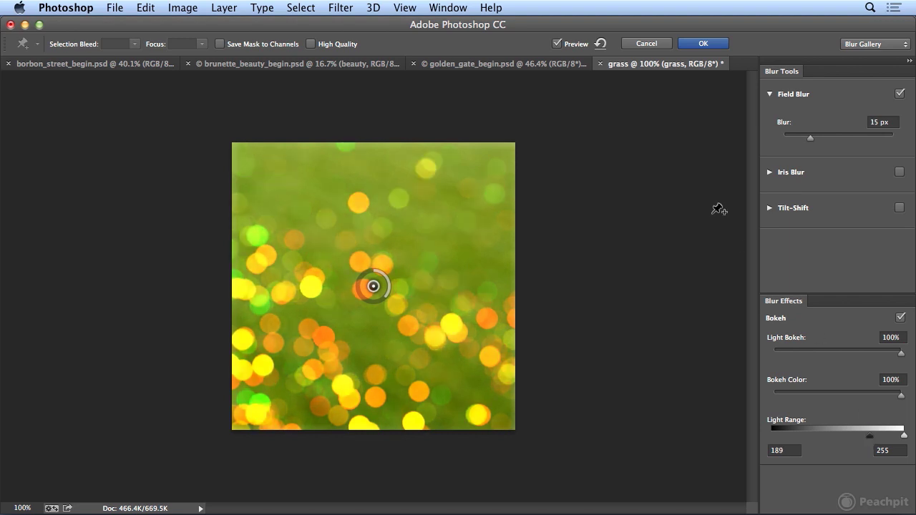
# - Commit the blur, save the image as the 'lights grass' pattern, and switch to brunette_beauty_begin.psd
pyautogui.click(708, 45)
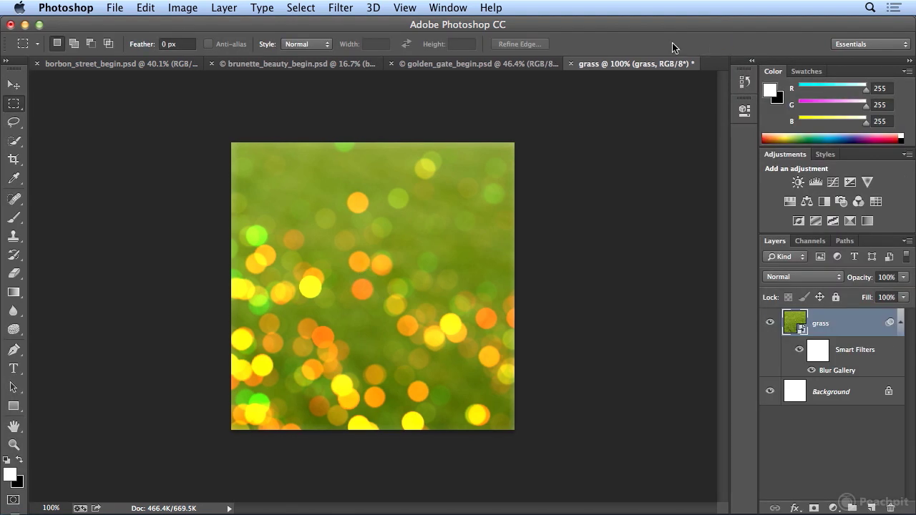
pyautogui.click(146, 7)
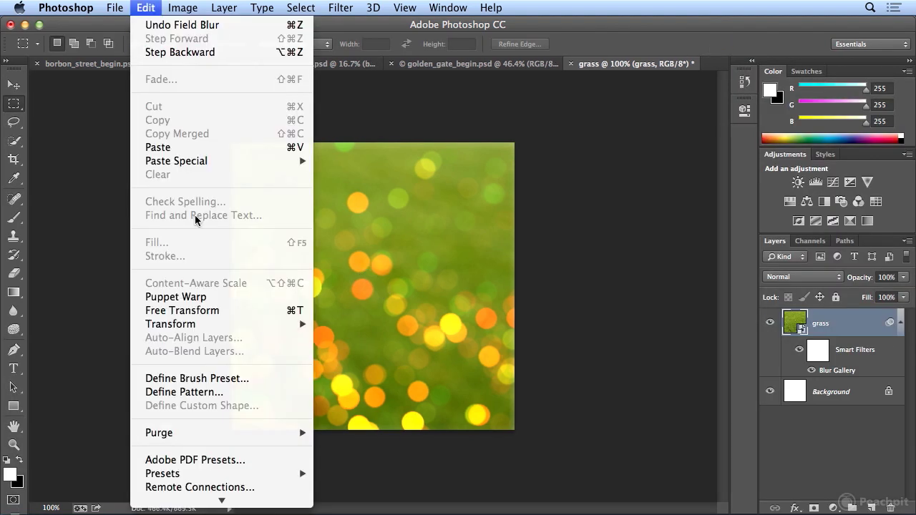
pyautogui.click(227, 393)
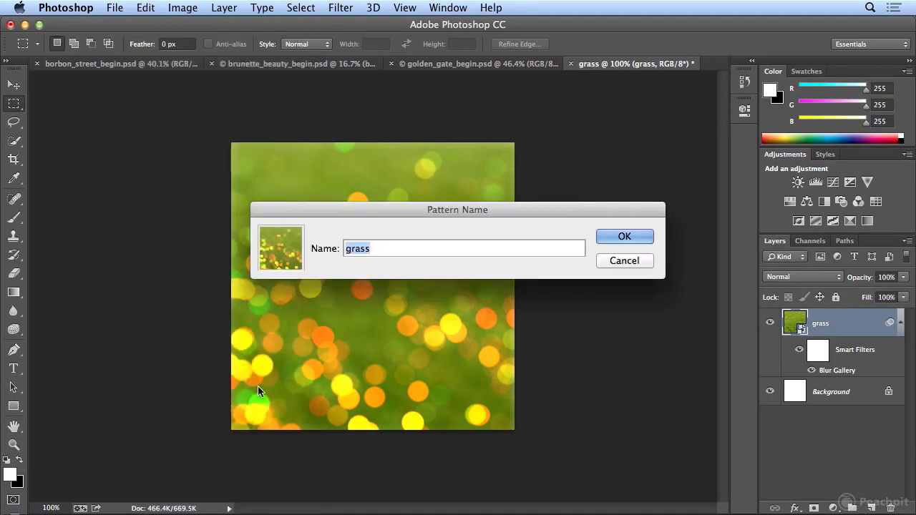
pyautogui.press('Left')
pyautogui.press('super+a')
pyautogui.write('light s grass')
pyautogui.press('Return')
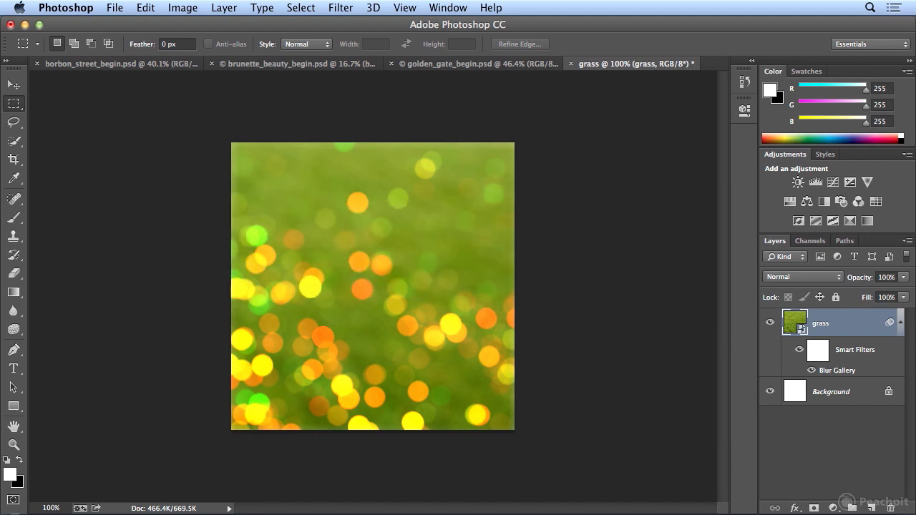
pyautogui.click(265, 65)
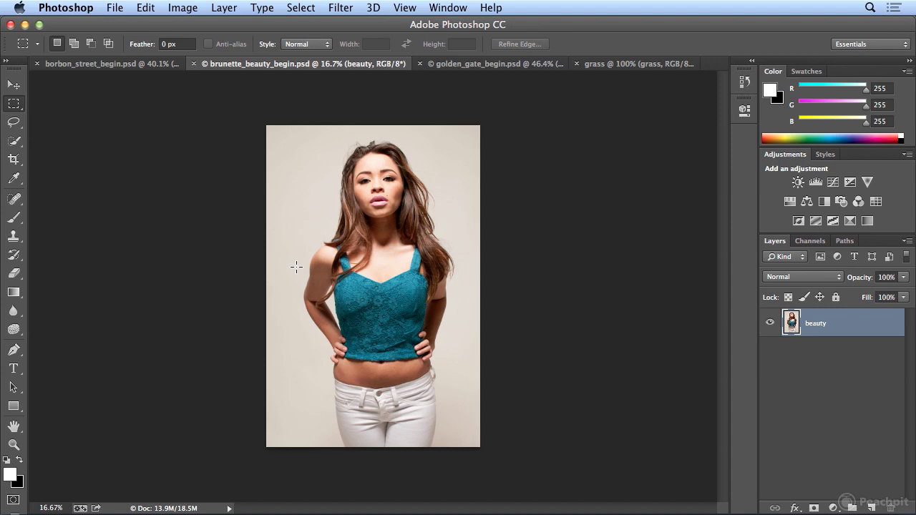
# - Create a new layer named bg, move it below the beauty layer, and reselect beauty
pyautogui.click(224, 7)
pyautogui.moveTo(236, 26)
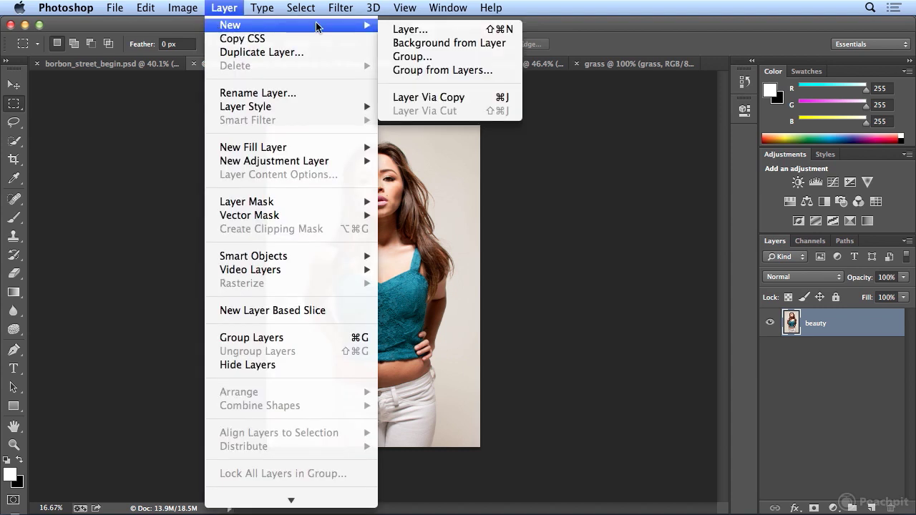
pyautogui.click(422, 27)
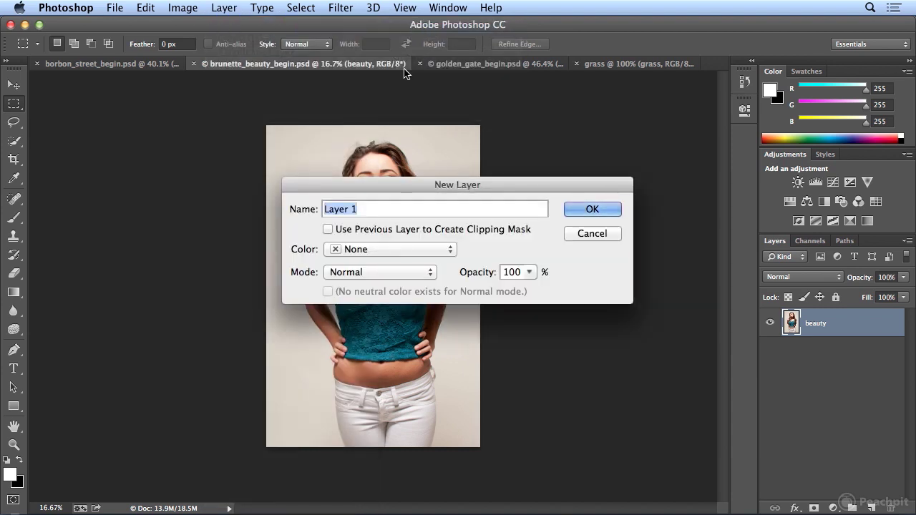
pyautogui.write('ba')
pyautogui.press('BackSpace')
pyautogui.write('g')
pyautogui.press('Return')
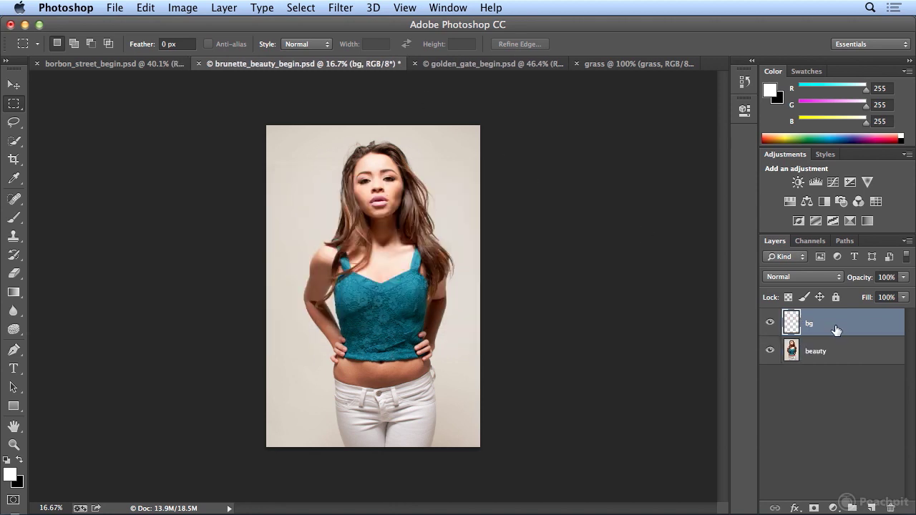
pyautogui.moveTo(836, 331); pyautogui.dragTo(835, 378)
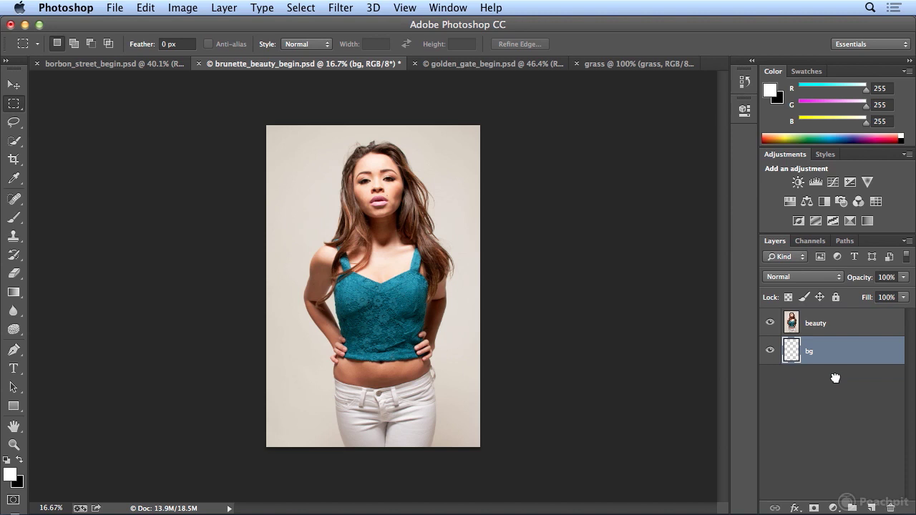
pyautogui.click(814, 325)
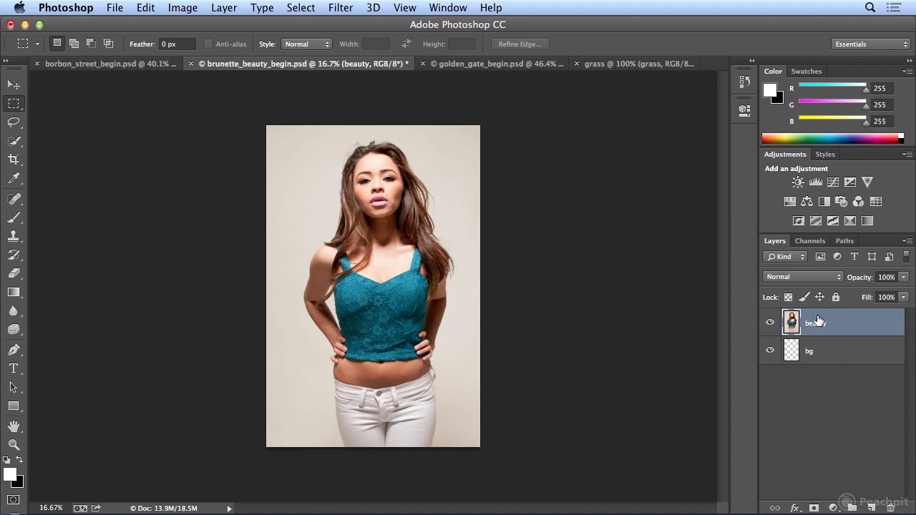
# - Load the silhouette channel as a selection and turn it into a mask on the beauty layer
pyautogui.click(302, 8)
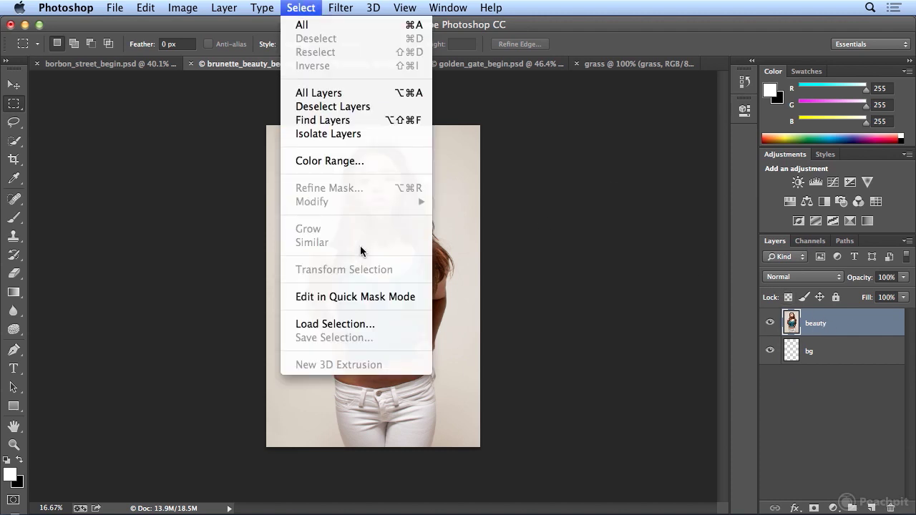
pyautogui.click(372, 327)
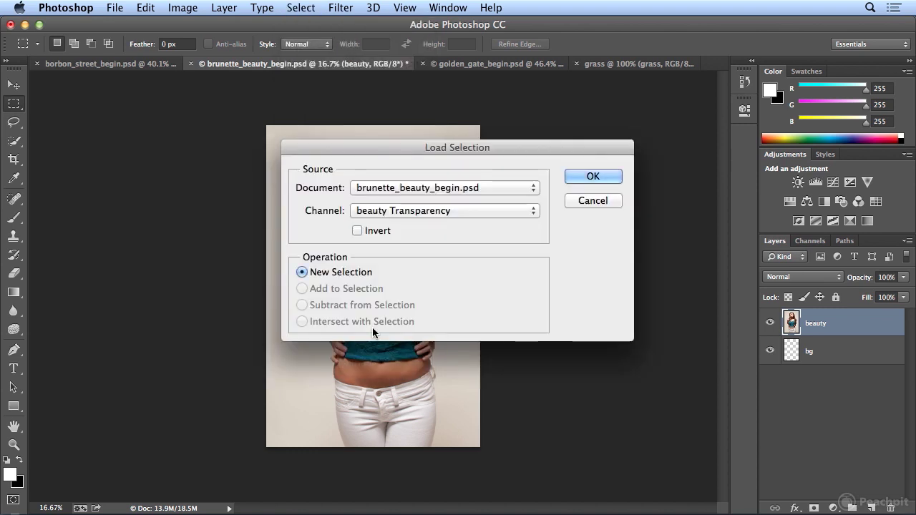
pyautogui.click(396, 215)
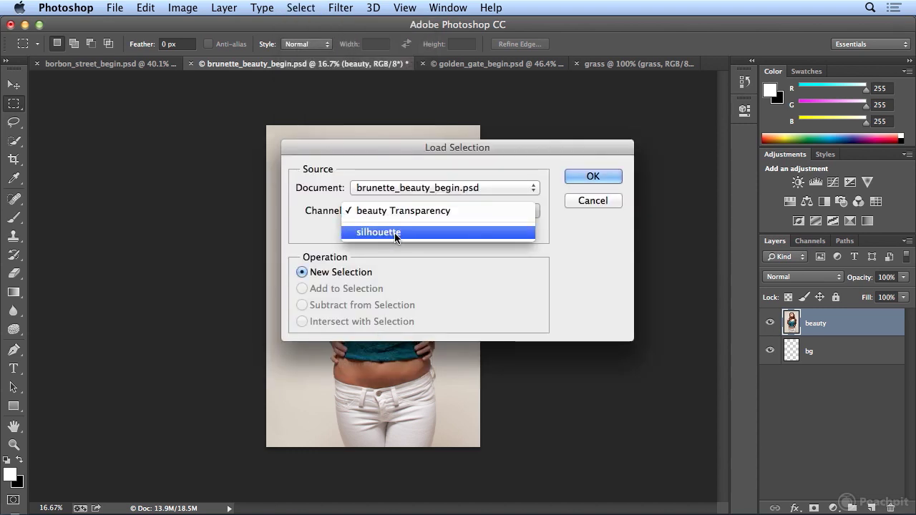
pyautogui.click(395, 233)
pyautogui.click(581, 179)
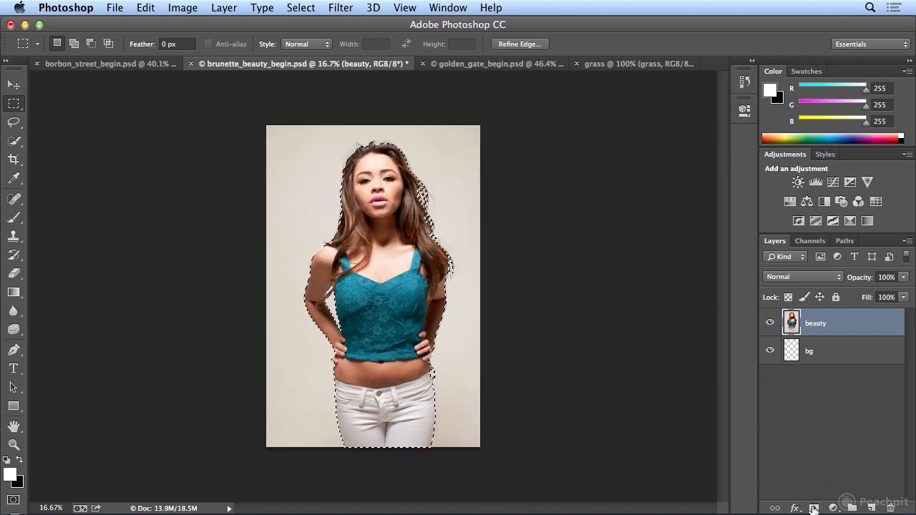
pyautogui.click(813, 508)
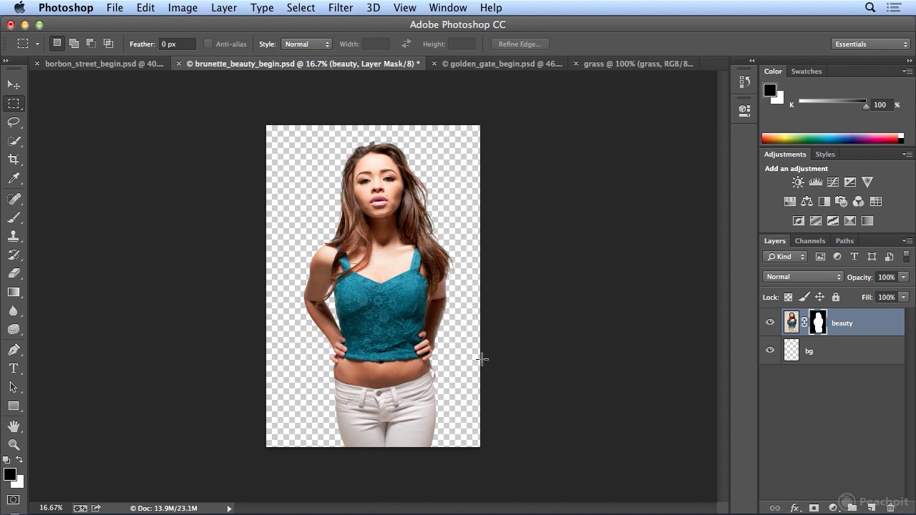
# - Fill the bg layer with the green grass custom pattern
pyautogui.click(823, 364)
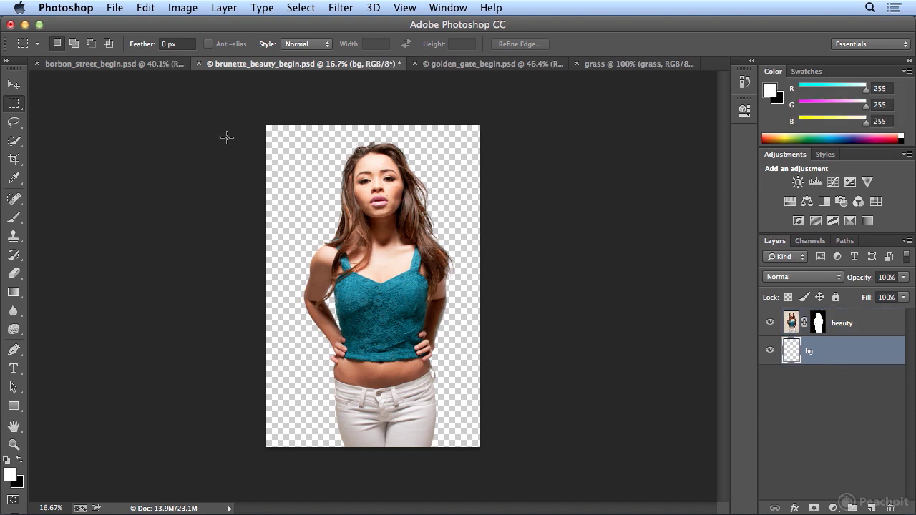
pyautogui.click(145, 7)
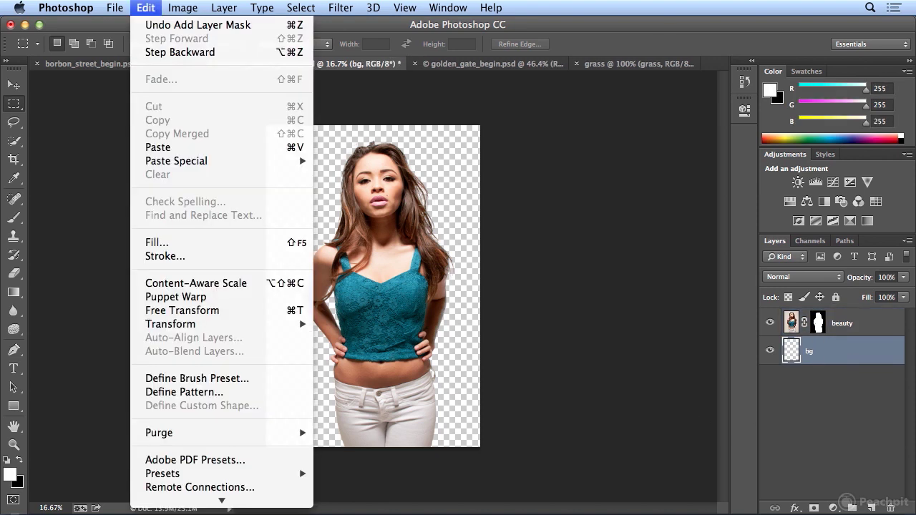
pyautogui.click(205, 242)
pyautogui.click(424, 200)
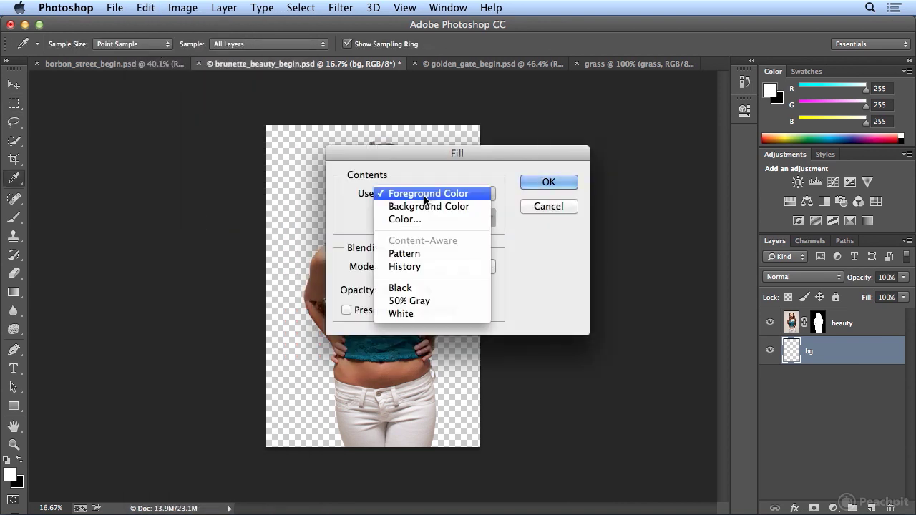
pyautogui.click(448, 257)
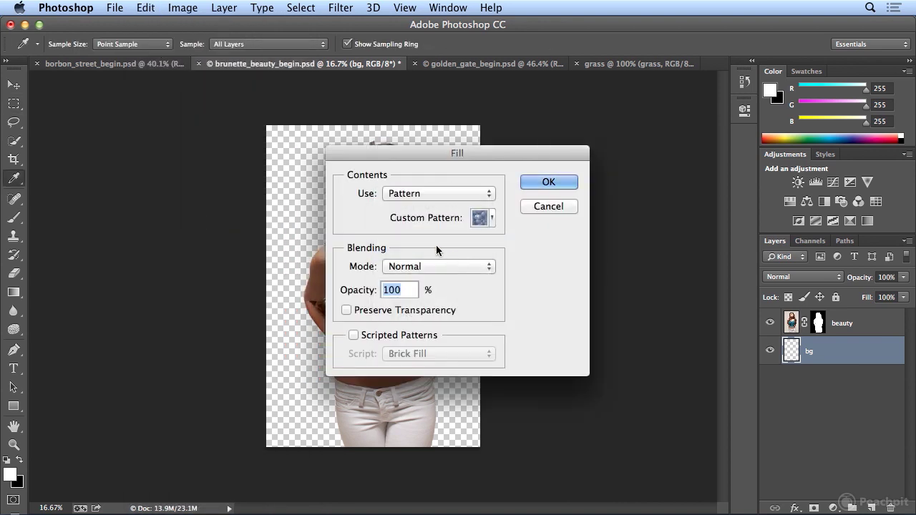
pyautogui.click(492, 219)
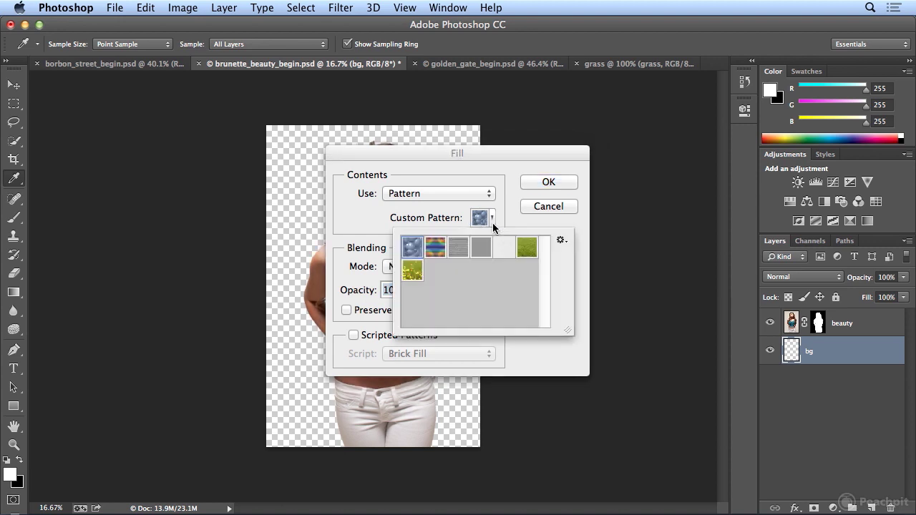
pyautogui.click(527, 249)
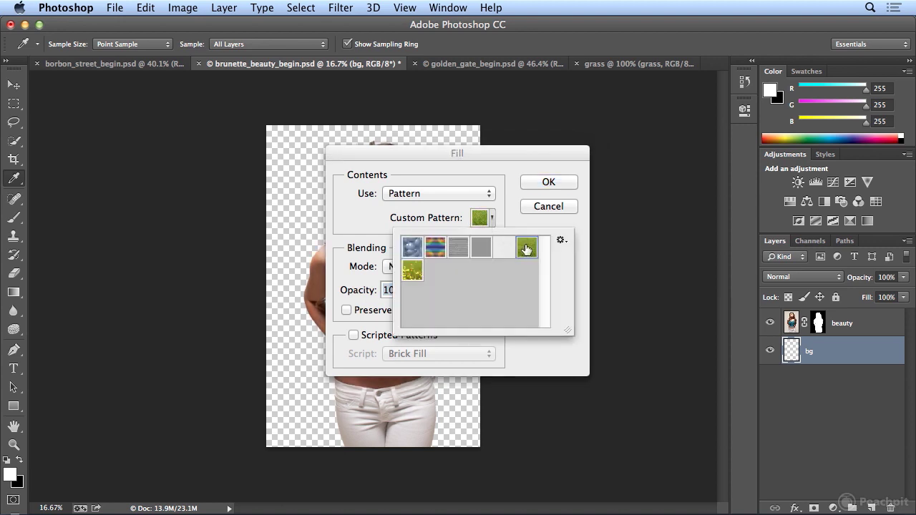
pyautogui.click(579, 252)
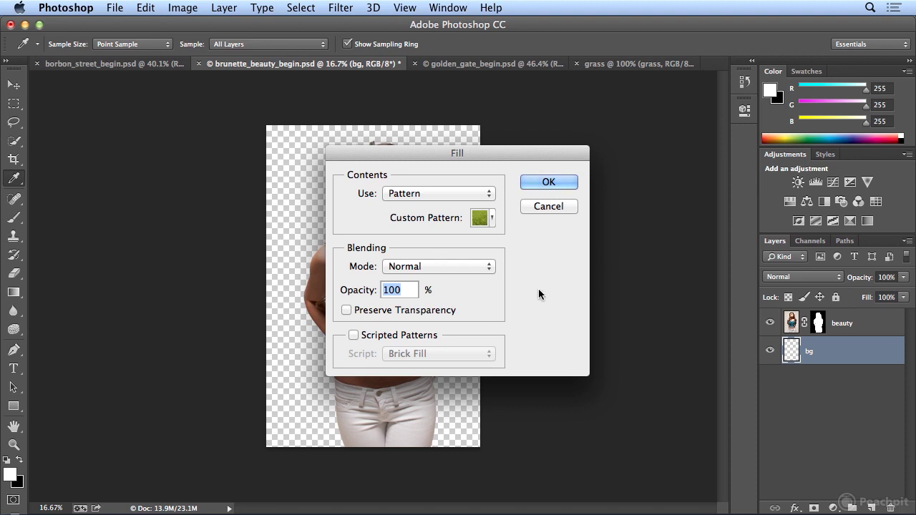
pyautogui.click(549, 182)
pyautogui.press('m')
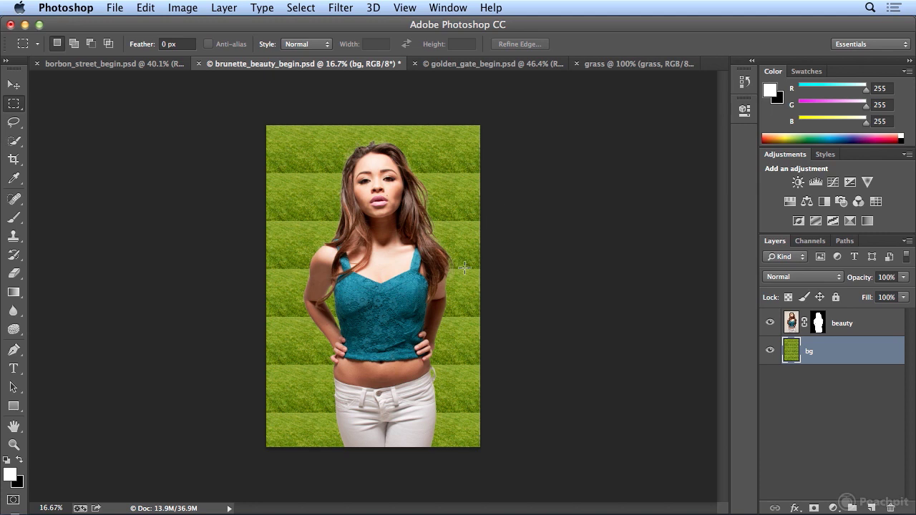
# - Refill the bg layer with the yellow lights grass bokeh pattern
pyautogui.click(146, 8)
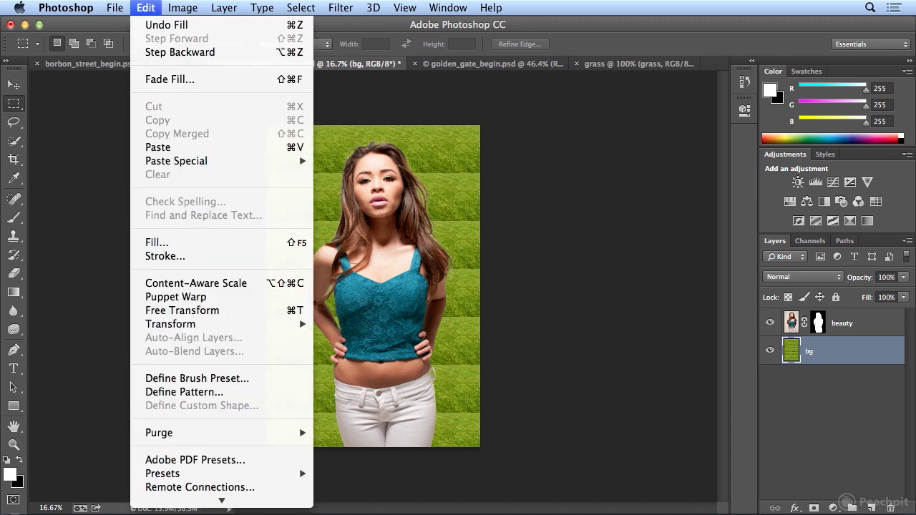
pyautogui.click(206, 241)
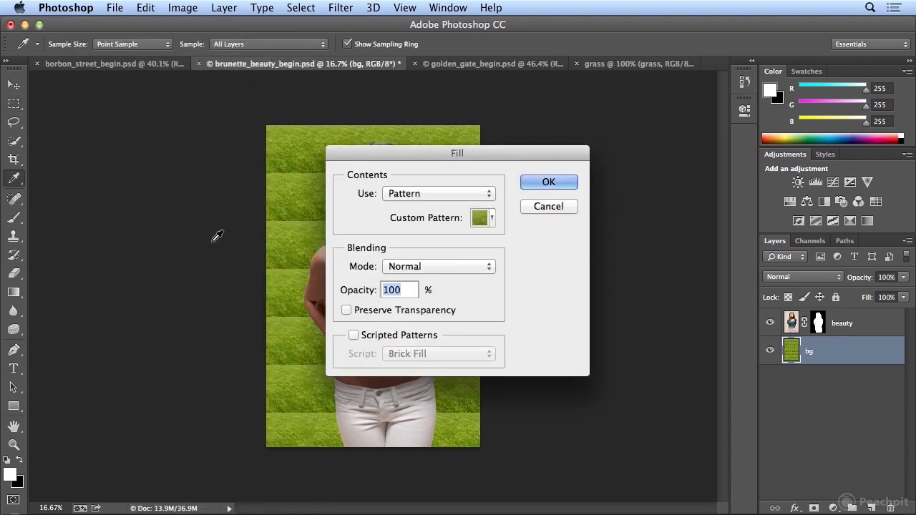
pyautogui.click(490, 218)
pyautogui.click(407, 275)
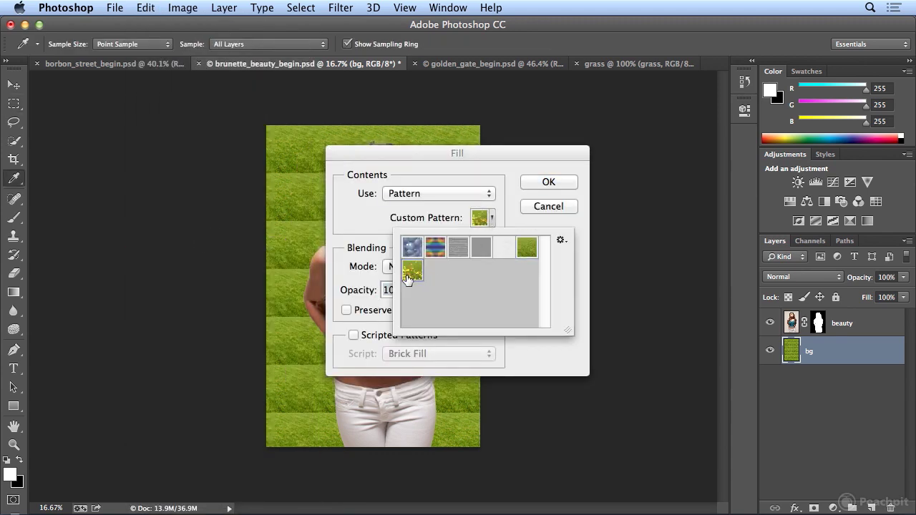
pyautogui.click(542, 186)
pyautogui.click(542, 186)
pyautogui.press('m')
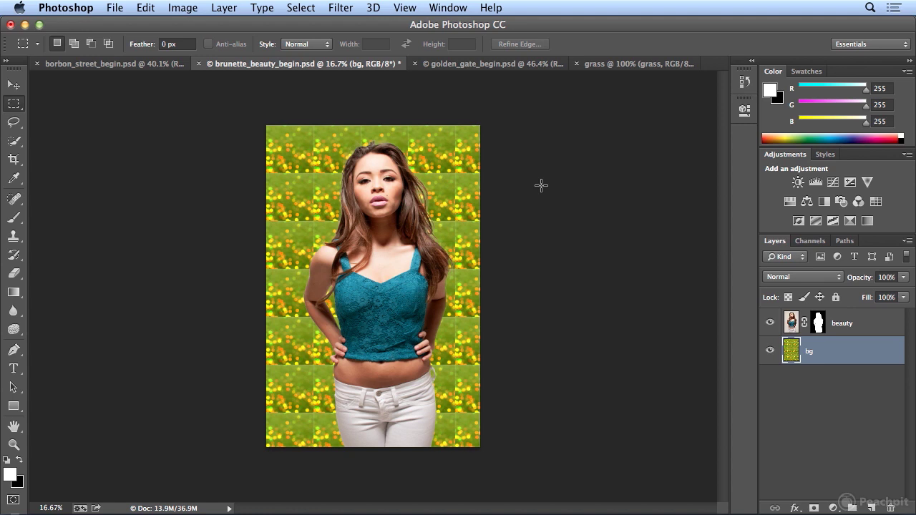
# - Refill the bg layer with the lights grass pattern using the Brick Fill script
pyautogui.click(147, 8)
pyautogui.click(198, 246)
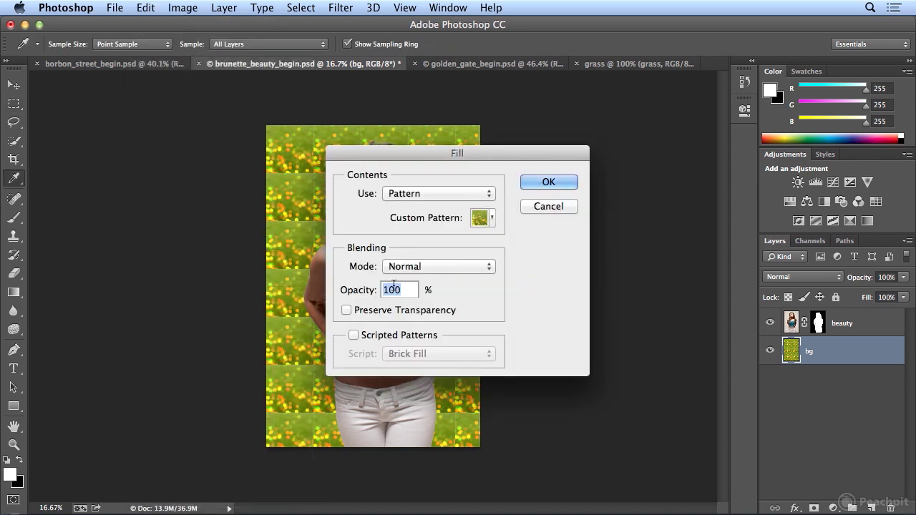
pyautogui.click(373, 340)
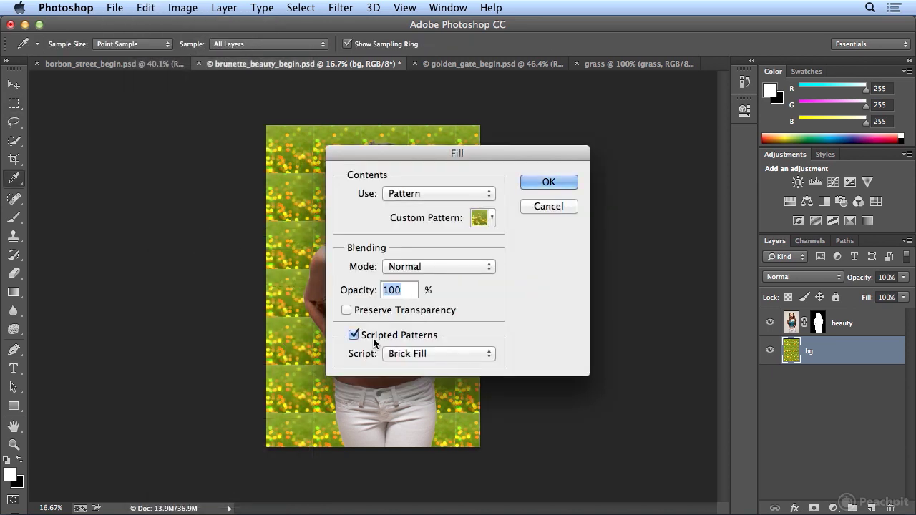
pyautogui.click(430, 353)
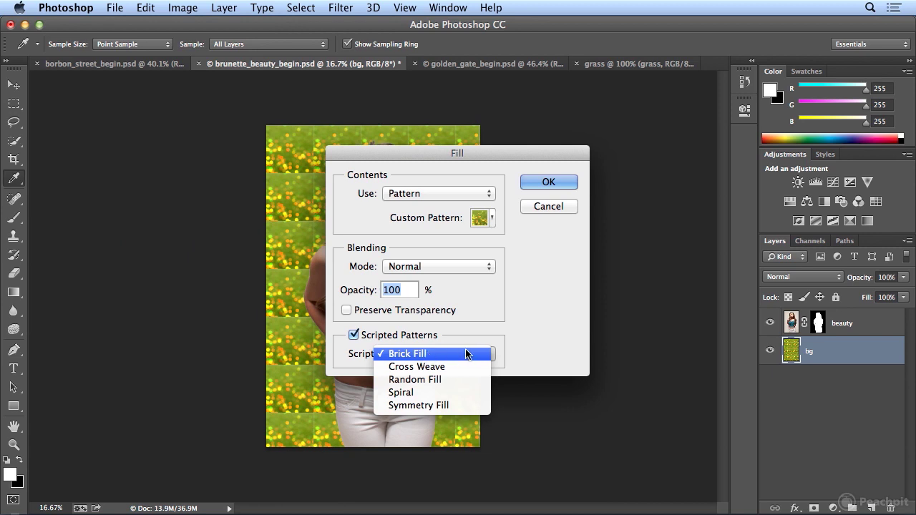
pyautogui.click(516, 350)
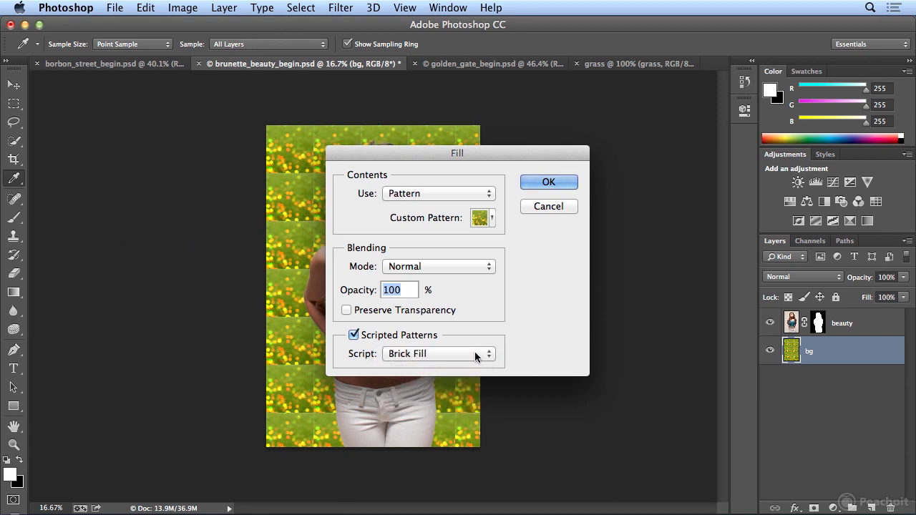
pyautogui.click(565, 184)
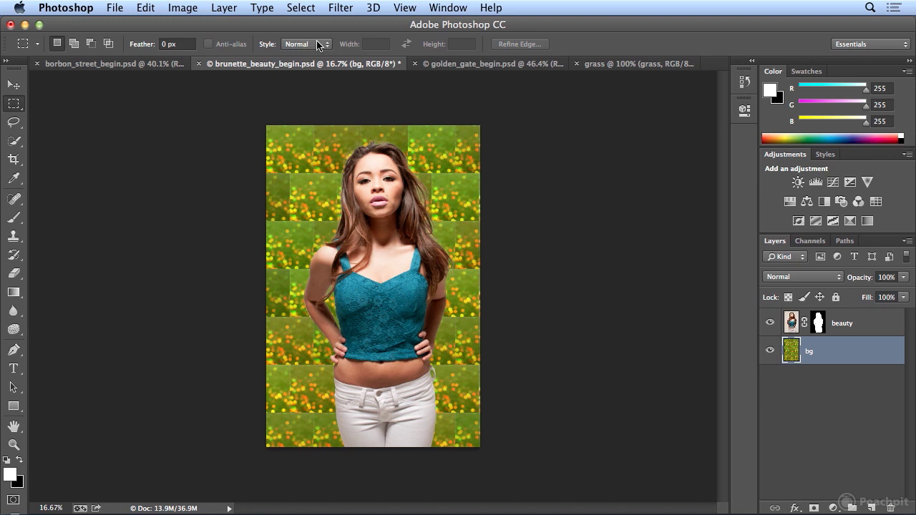
# - Add a white solid-colour fill layer named 'white' at 45% opacity, then select bg
pyautogui.click(224, 7)
pyautogui.moveTo(228, 29)
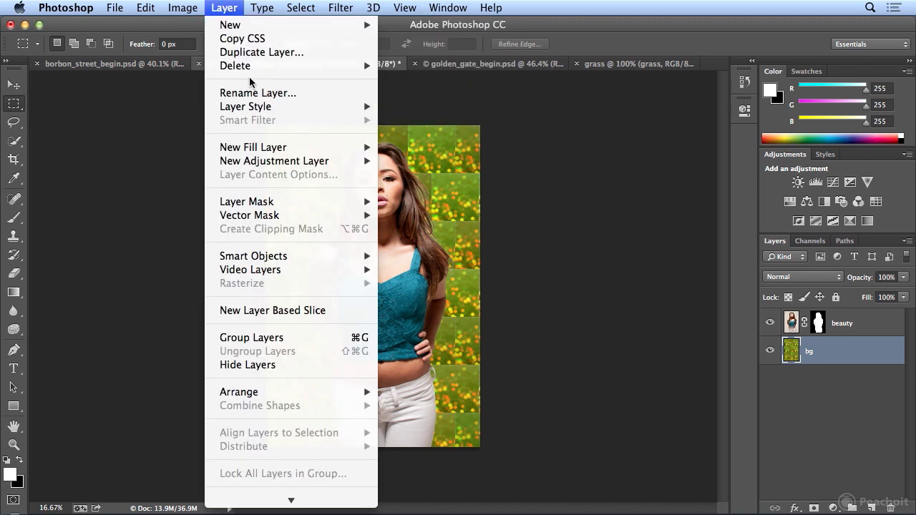
pyautogui.moveTo(308, 150)
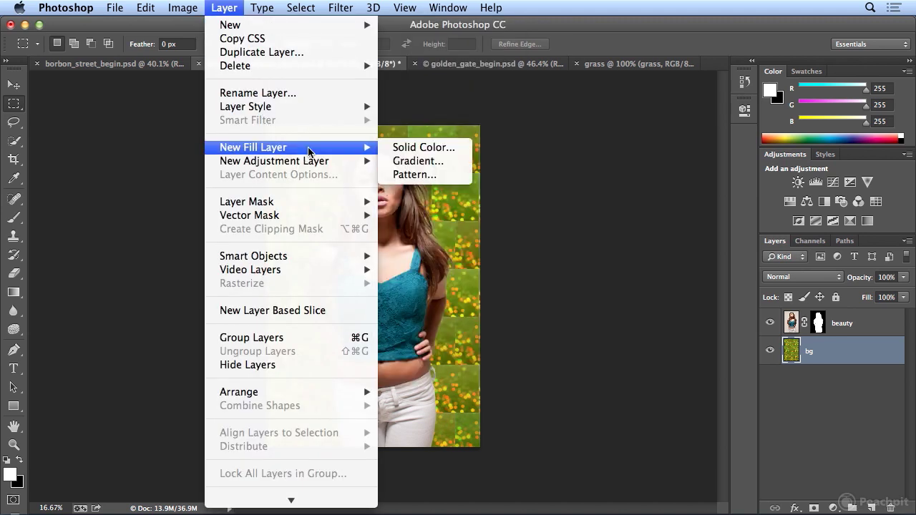
pyautogui.click(422, 148)
pyautogui.write('white')
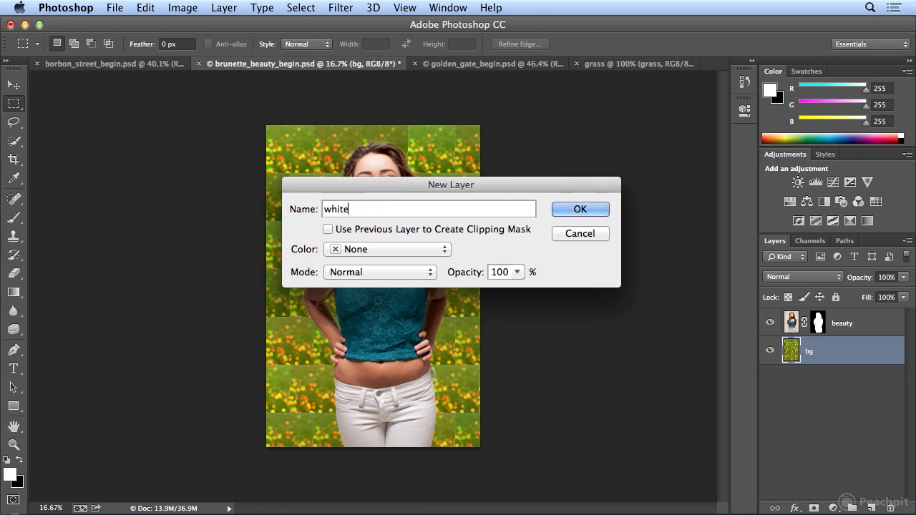
pyautogui.press('Return')
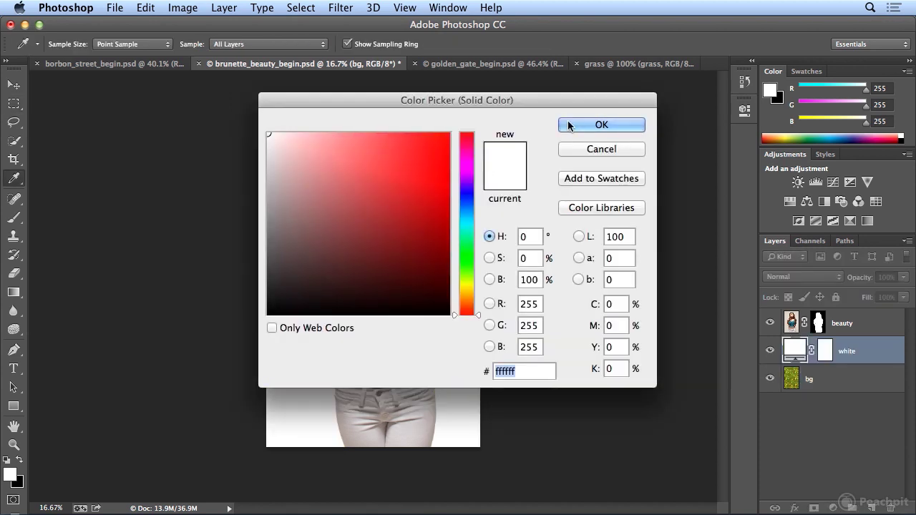
pyautogui.click(583, 124)
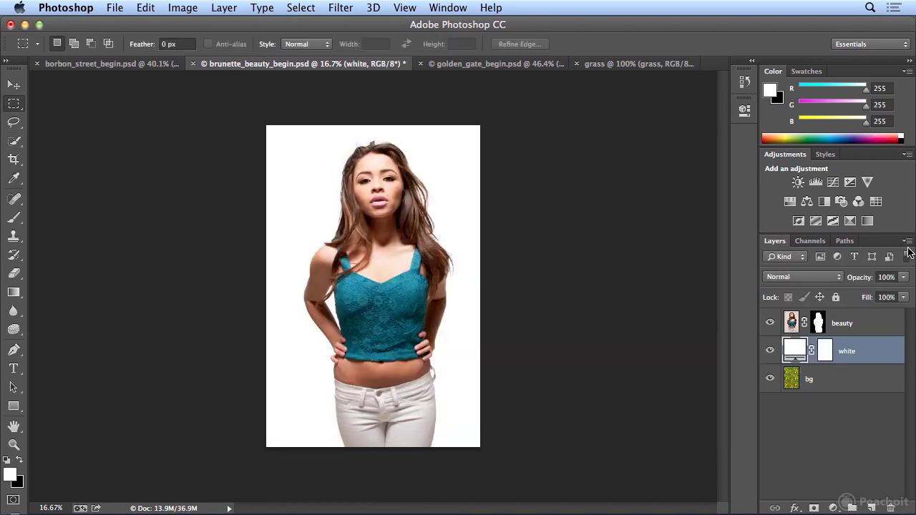
pyautogui.click(903, 277)
pyautogui.moveTo(903, 290); pyautogui.dragTo(867, 295)
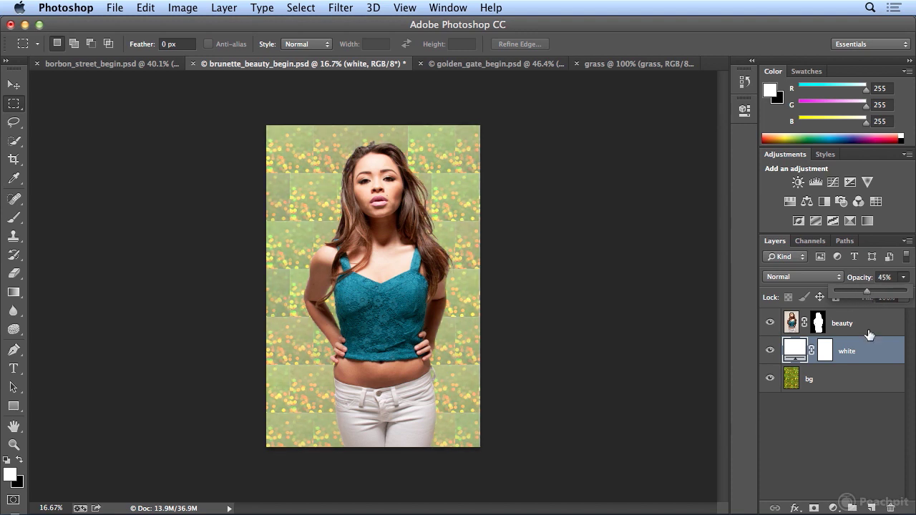
pyautogui.click(864, 380)
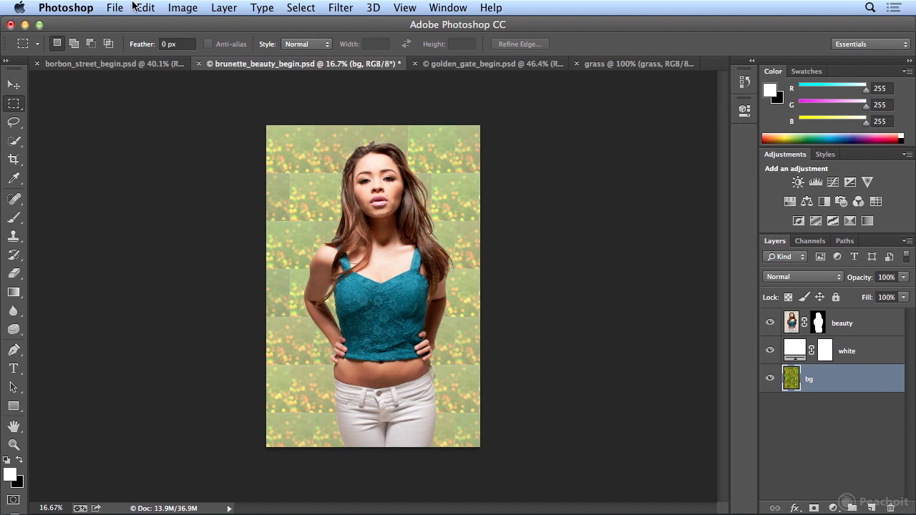
# - With the white layer hidden, fill bg using the Spiral script, then show white again
pyautogui.click(770, 350)
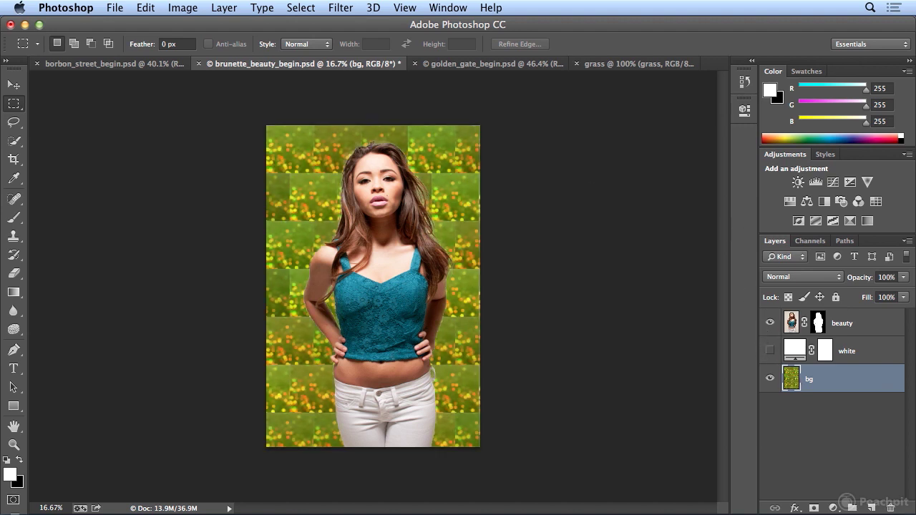
pyautogui.click(145, 7)
pyautogui.click(194, 241)
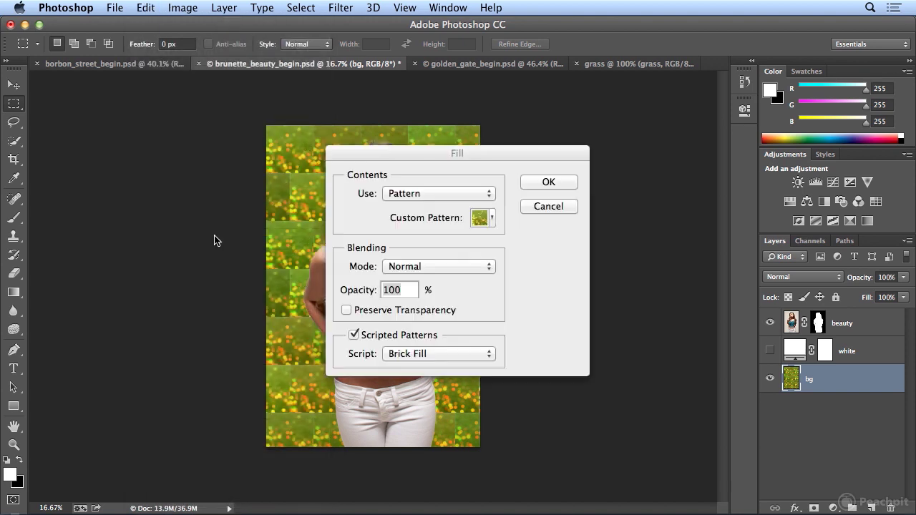
pyautogui.click(455, 353)
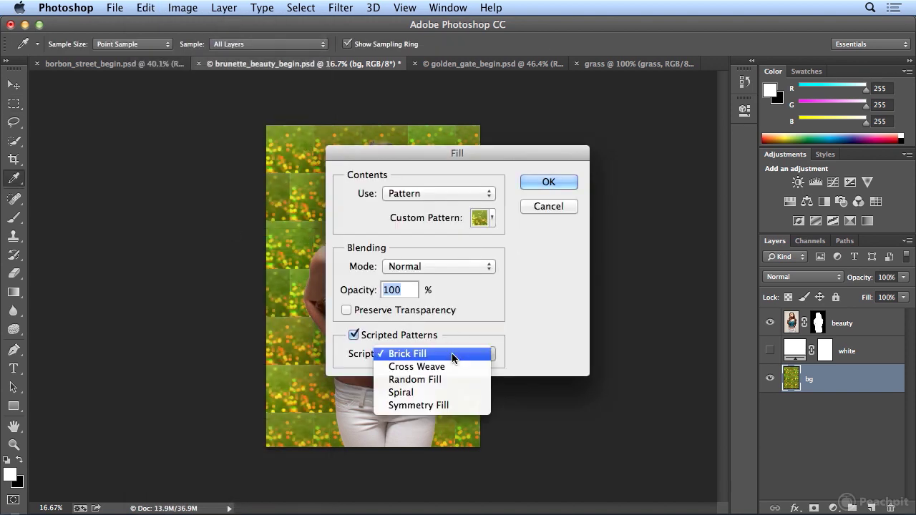
pyautogui.click(449, 393)
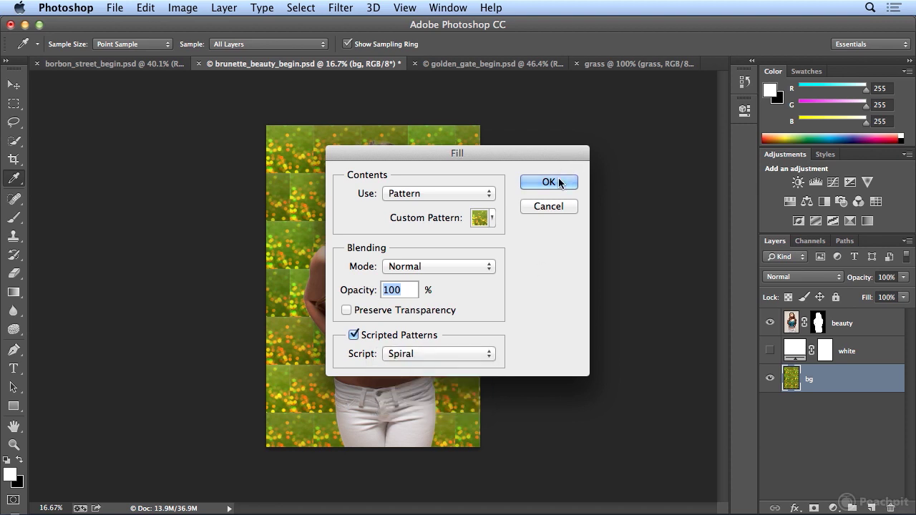
pyautogui.click(558, 182)
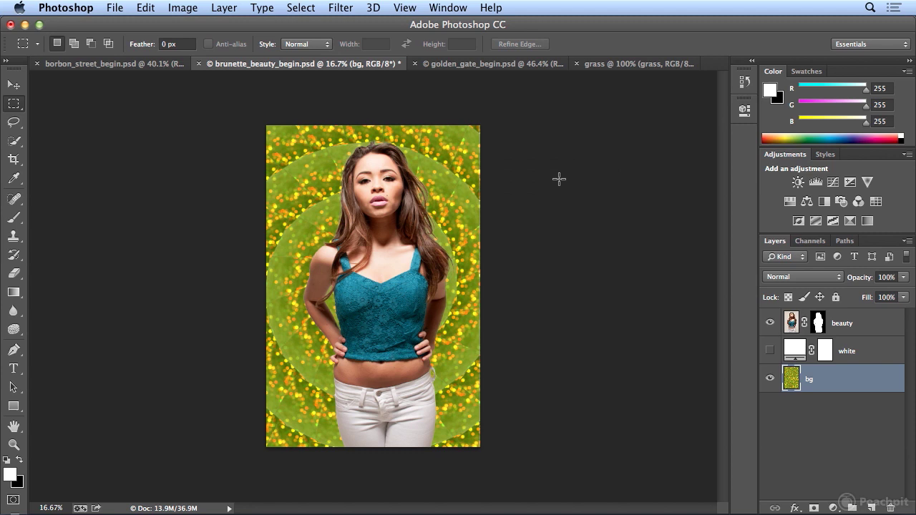
pyautogui.click(770, 351)
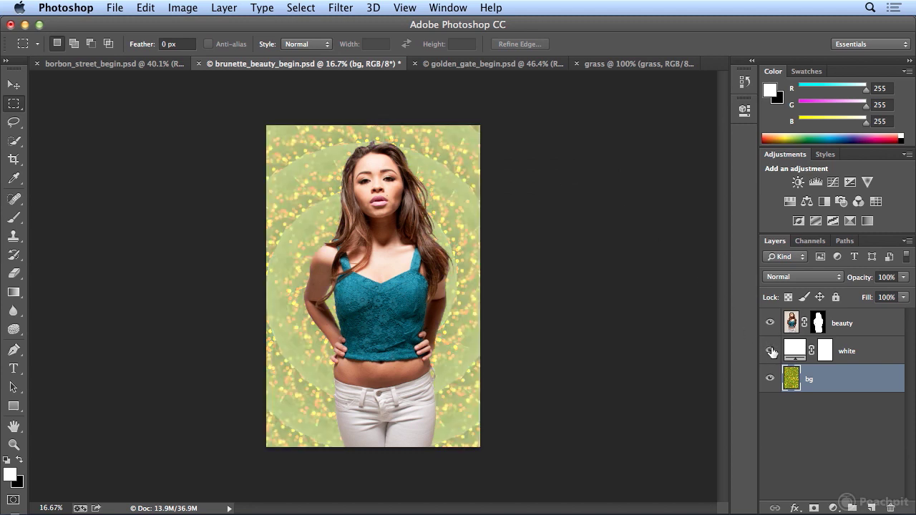
pyautogui.doubleClick(824, 351)
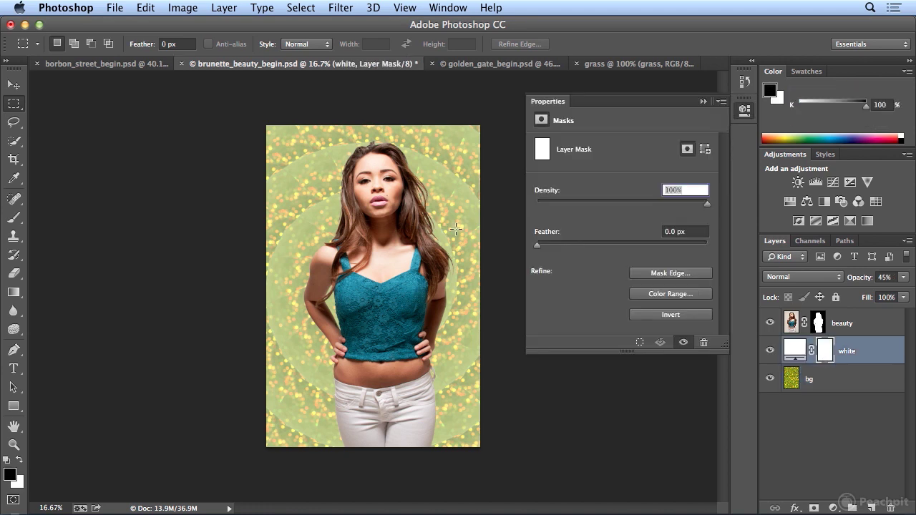
# - Try black as the colour of the white fill layer
pyautogui.click(797, 352)
pyautogui.doubleClick(797, 352)
pyautogui.moveTo(397, 258); pyautogui.dragTo(452, 316)
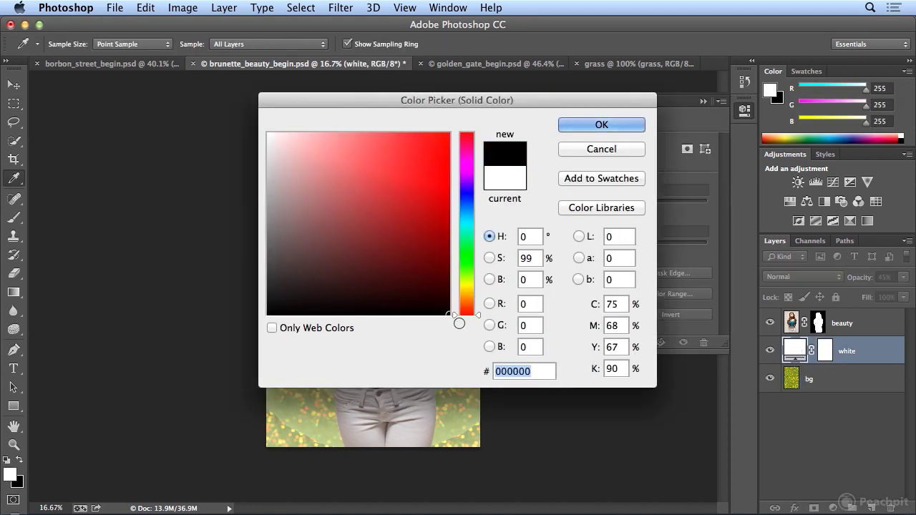
pyautogui.click(572, 125)
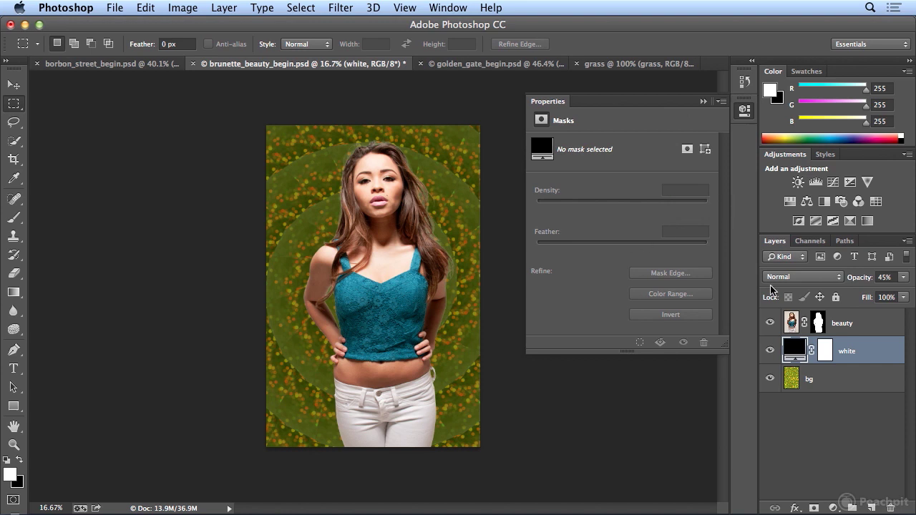
# - Reset the fill colour to ffffff and lower the layer's opacity to 24%
pyautogui.doubleClick(794, 350)
pyautogui.write('ffffff')
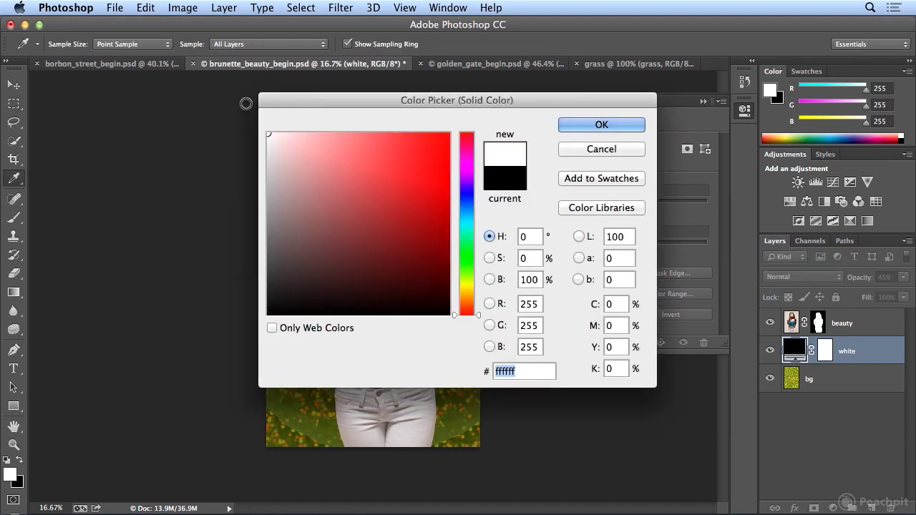
pyautogui.click(565, 126)
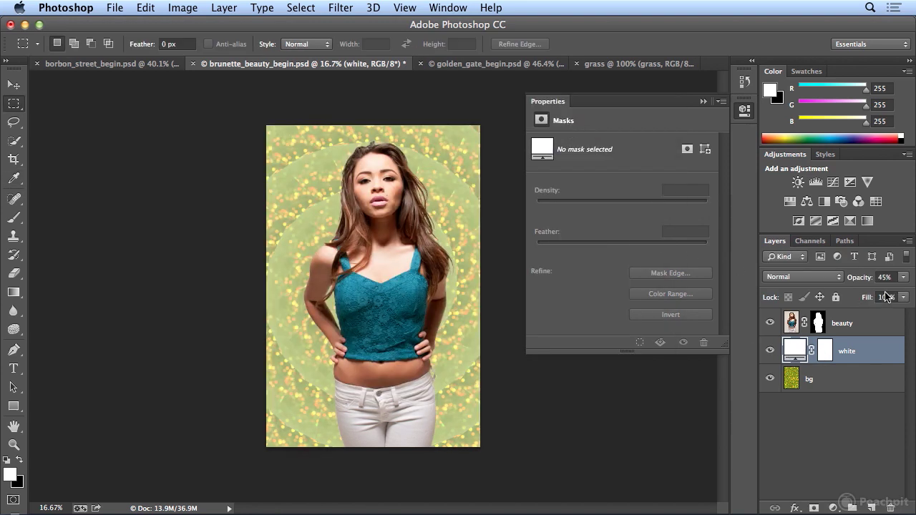
pyautogui.moveTo(906, 282); pyautogui.dragTo(856, 296)
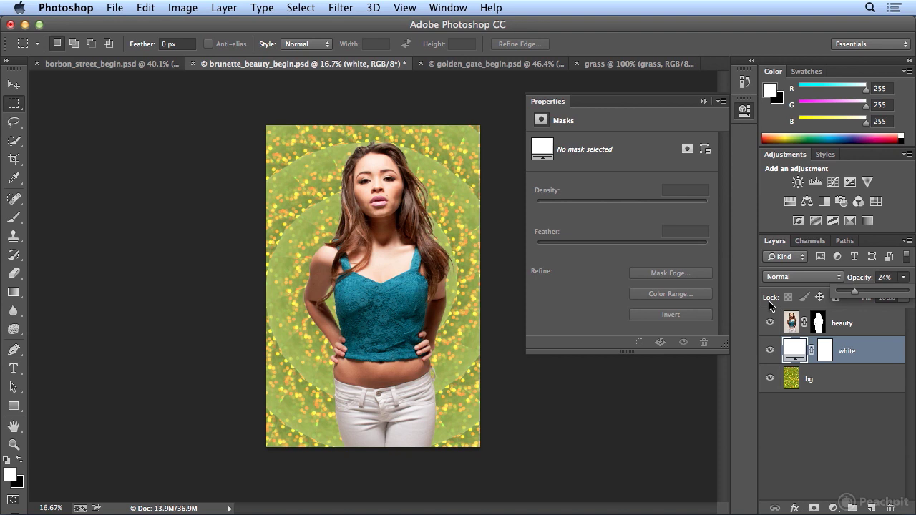
# - In borbon_street, save a small patch of bricks below the sign as pattern 'yellow brick 01'
pyautogui.click(745, 111)
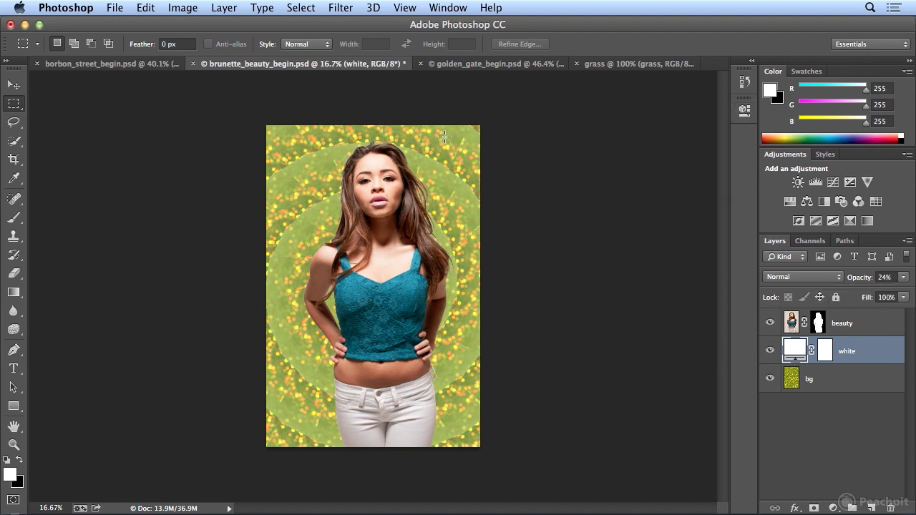
pyautogui.click(105, 65)
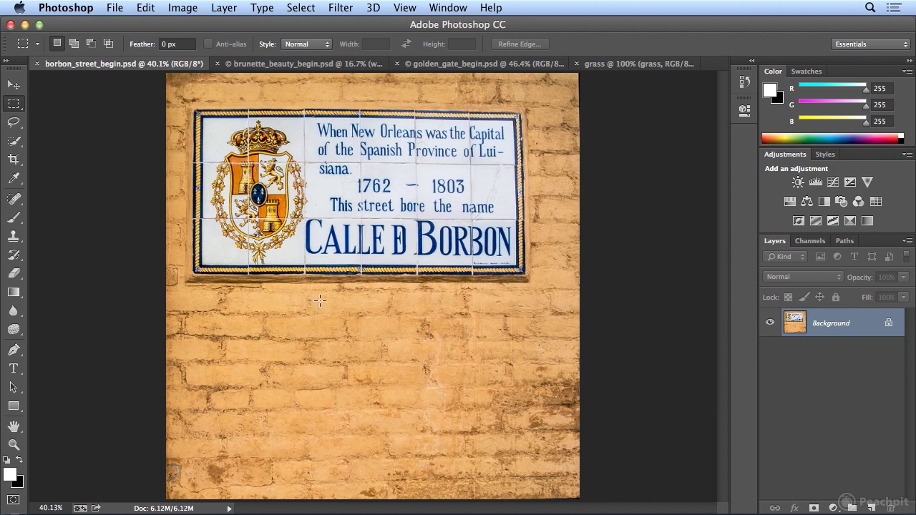
pyautogui.moveTo(263, 314); pyautogui.dragTo(348, 342)
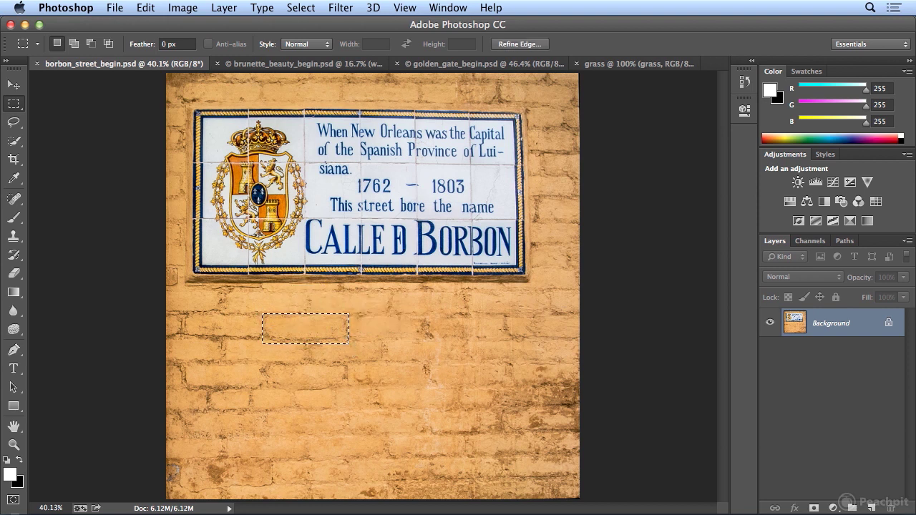
pyautogui.click(146, 7)
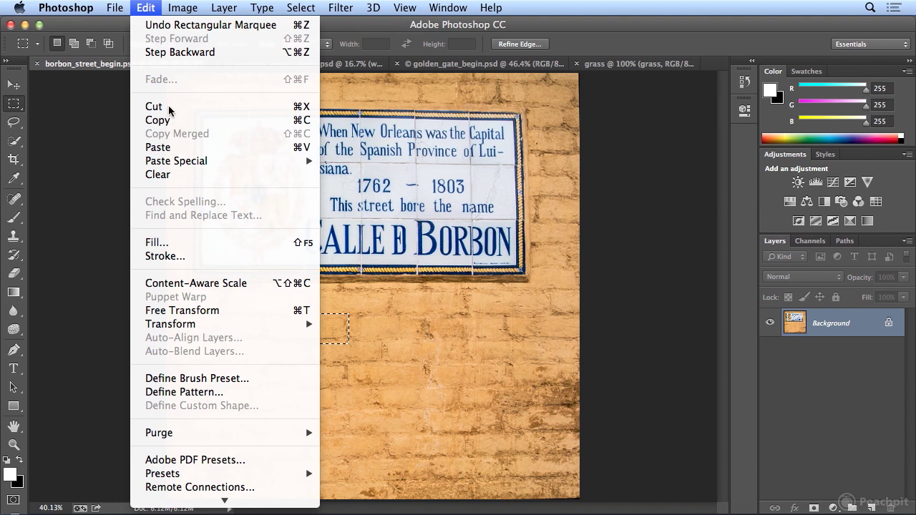
pyautogui.click(216, 392)
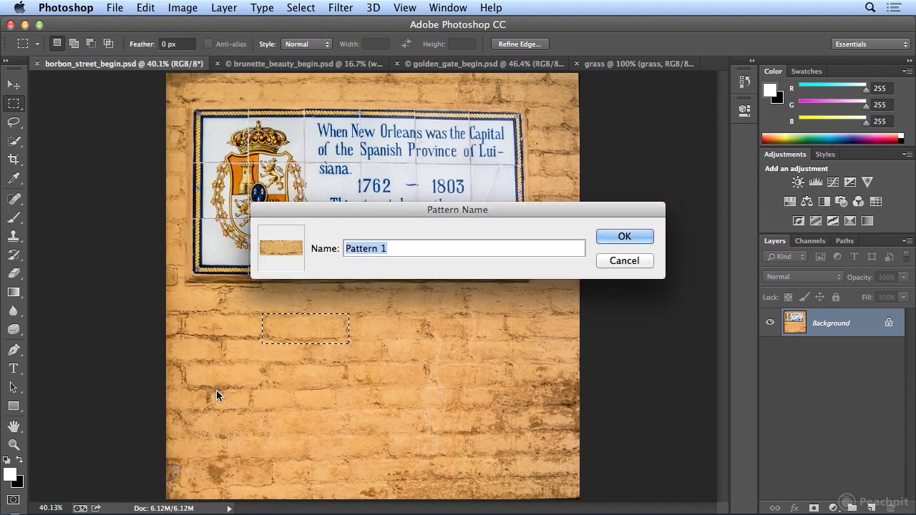
pyautogui.write('yellow brin')
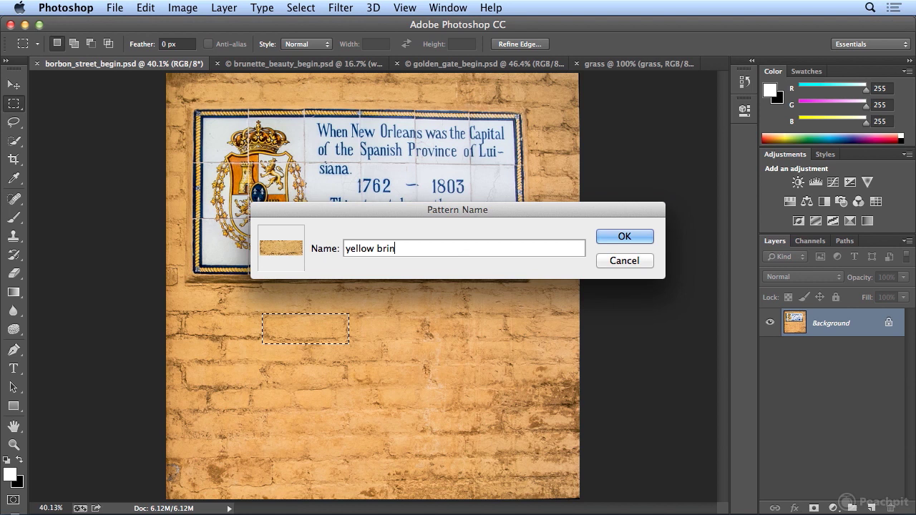
pyautogui.press('BackSpace')
pyautogui.write('ck 01')
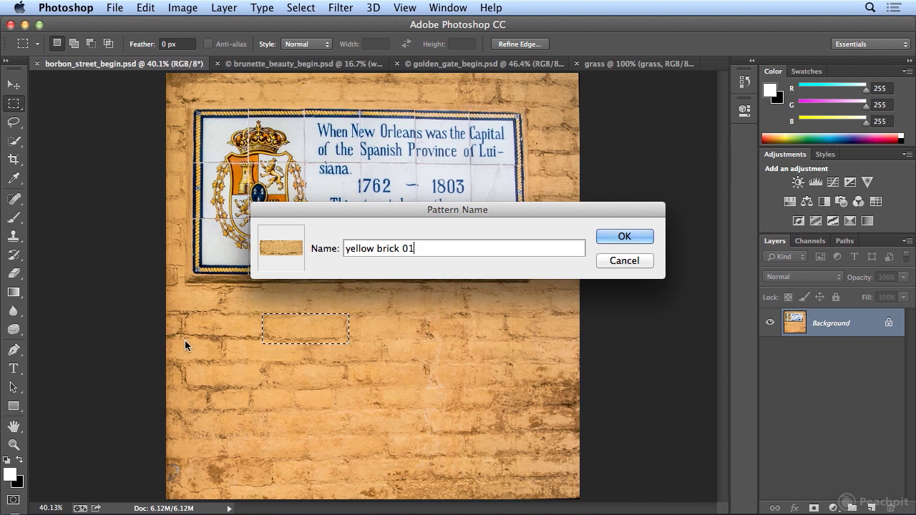
pyautogui.click(615, 244)
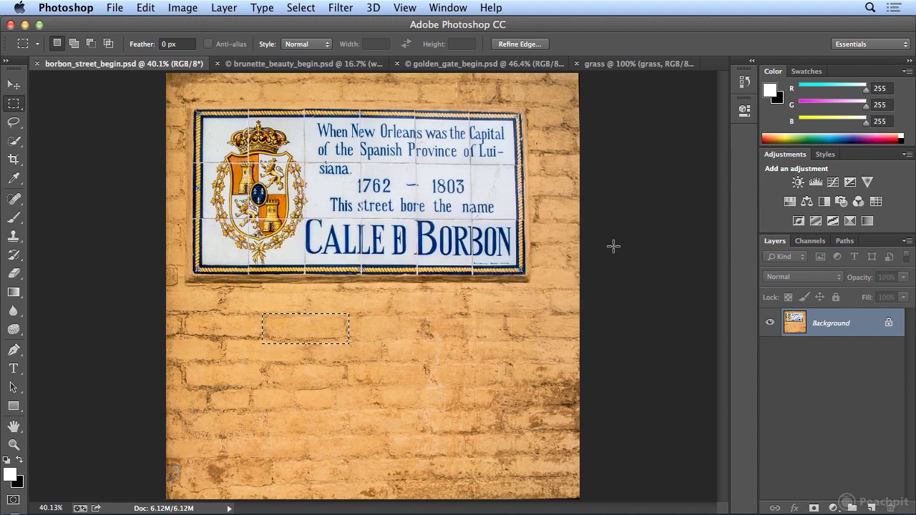
pyautogui.click(293, 63)
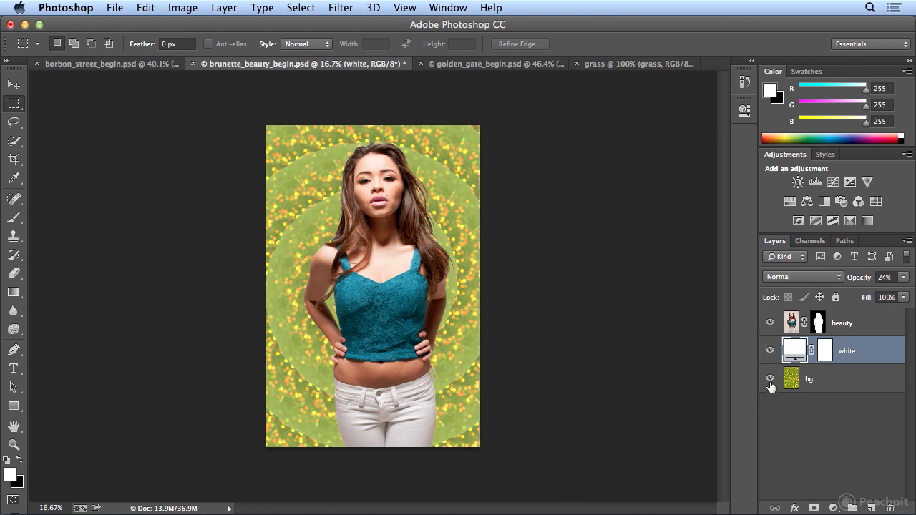
pyautogui.click(792, 384)
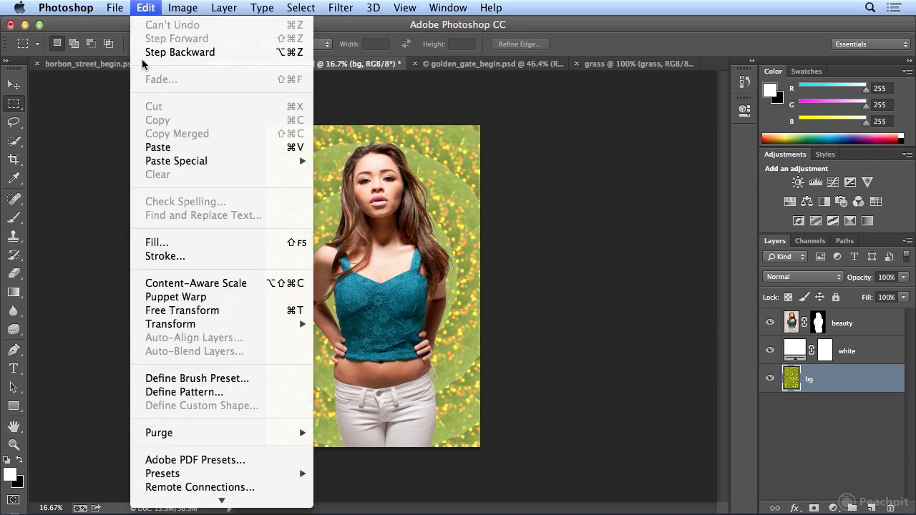
pyautogui.click(190, 244)
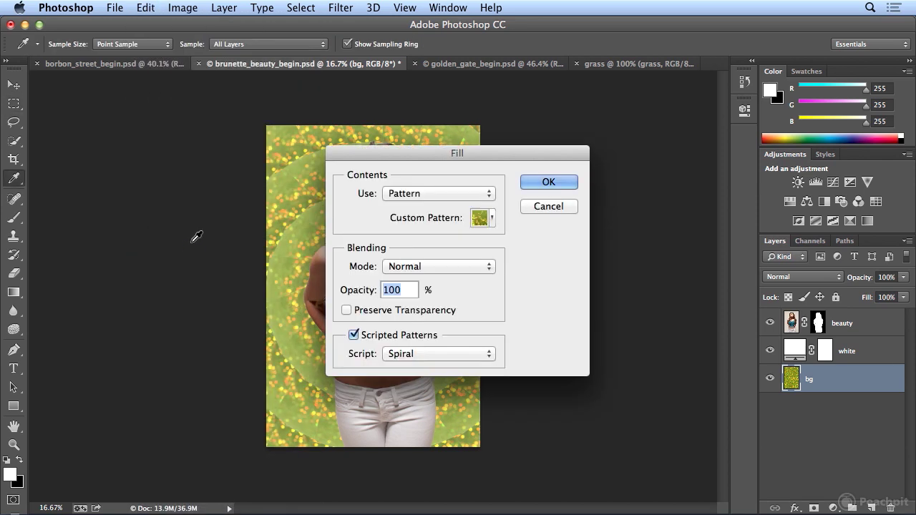
pyautogui.click(412, 354)
pyautogui.click(407, 315)
pyautogui.click(492, 218)
pyautogui.click(435, 270)
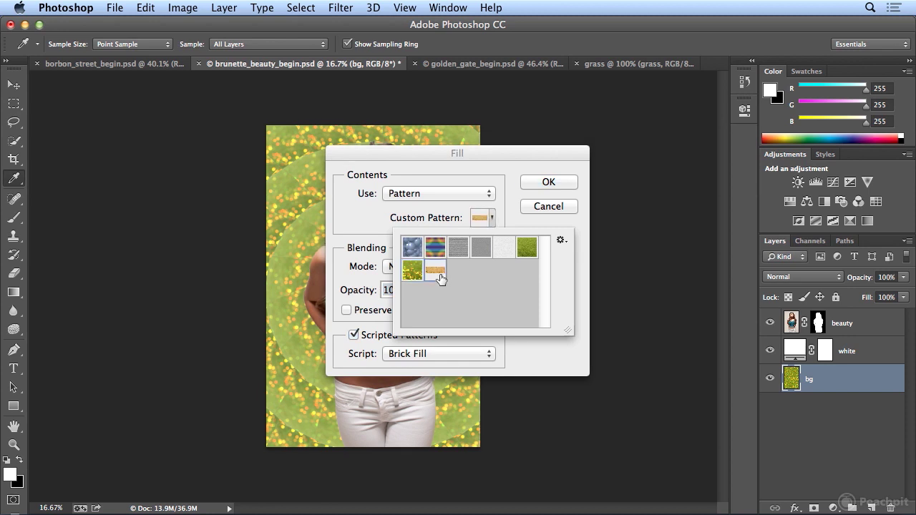
pyautogui.click(558, 182)
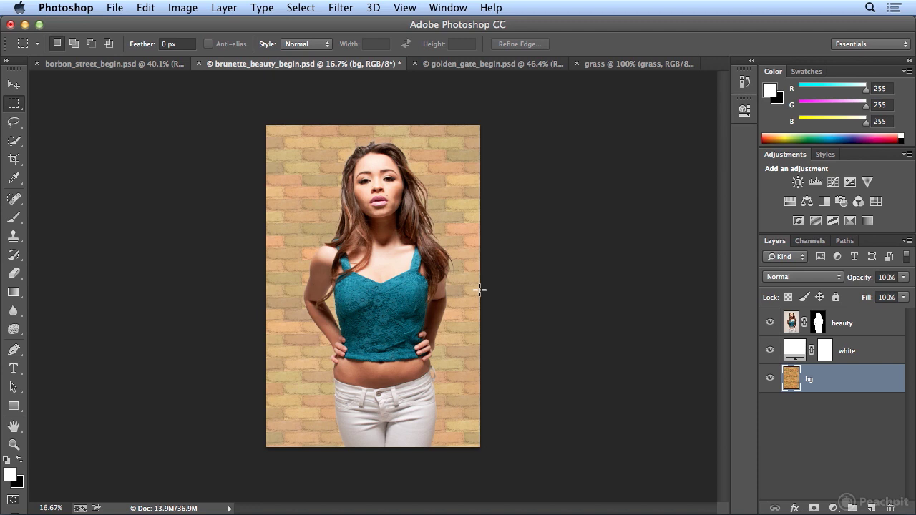
pyautogui.press('super+z')
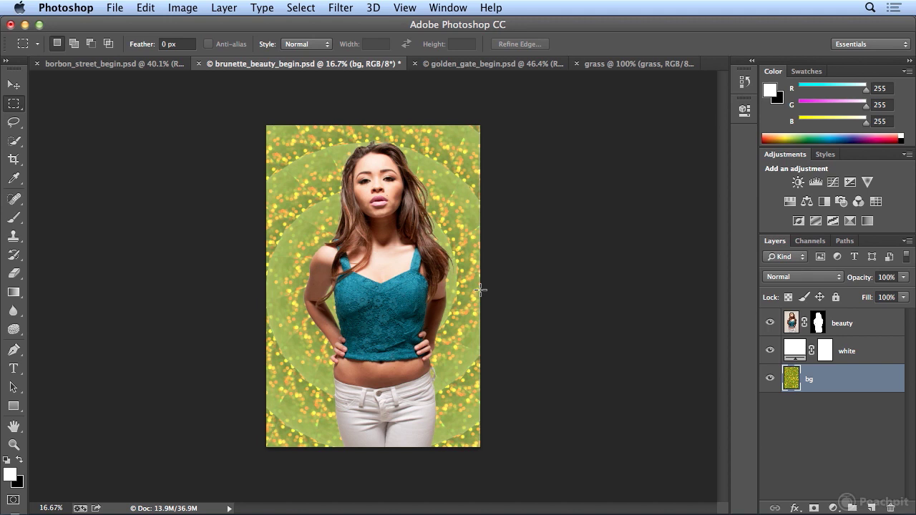
# - Show the grass image's size in pixels: 396 × 402 px at 240 pixels/inch
pyautogui.click(610, 66)
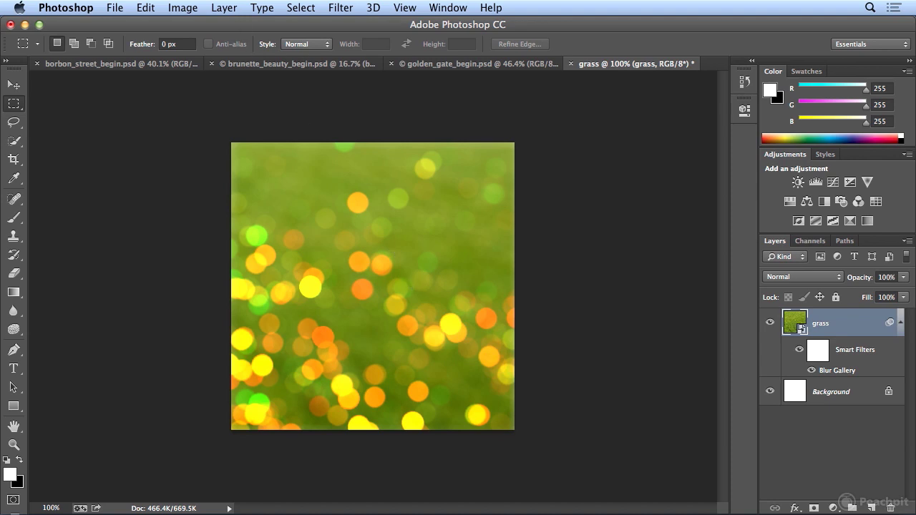
pyautogui.click(183, 8)
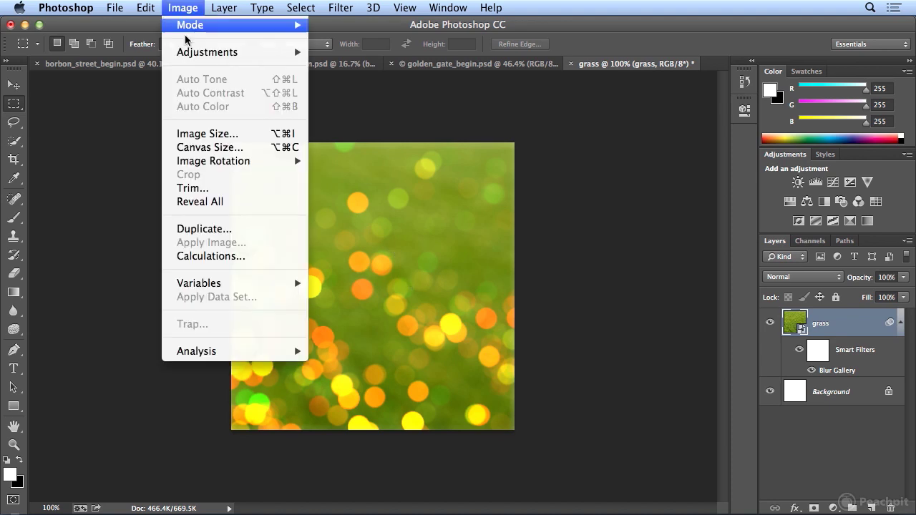
pyautogui.click(212, 133)
pyautogui.click(639, 214)
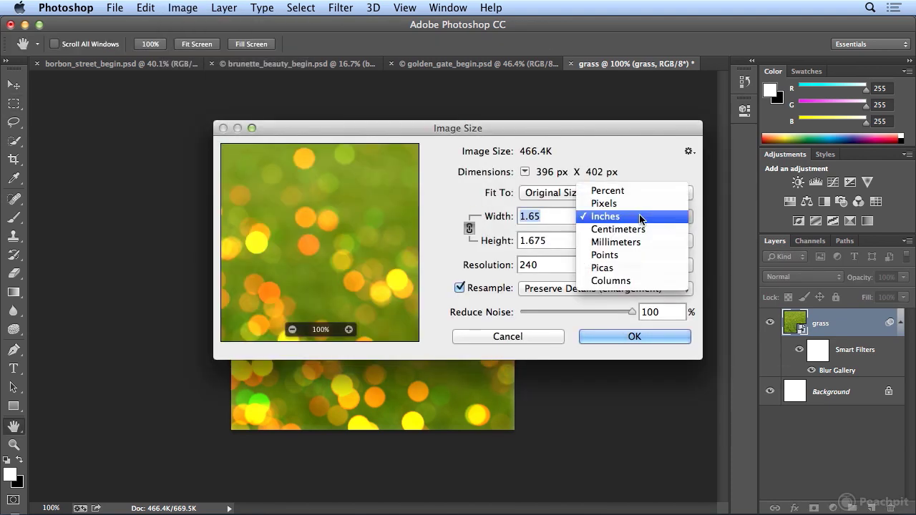
pyautogui.click(638, 204)
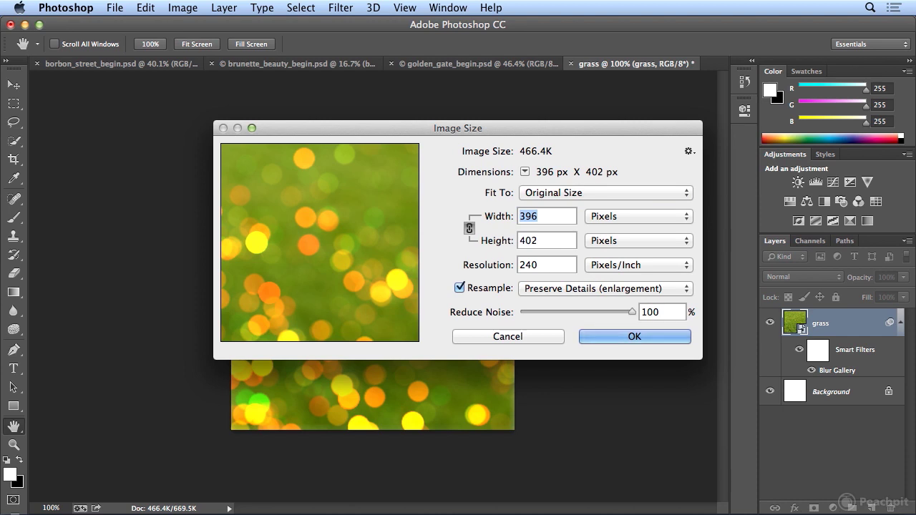
pyautogui.click(538, 216)
# - Offset the grass image 198 px horizontally and 201 px vertically with Wrap Around
pyautogui.click(603, 338)
pyautogui.click(346, 7)
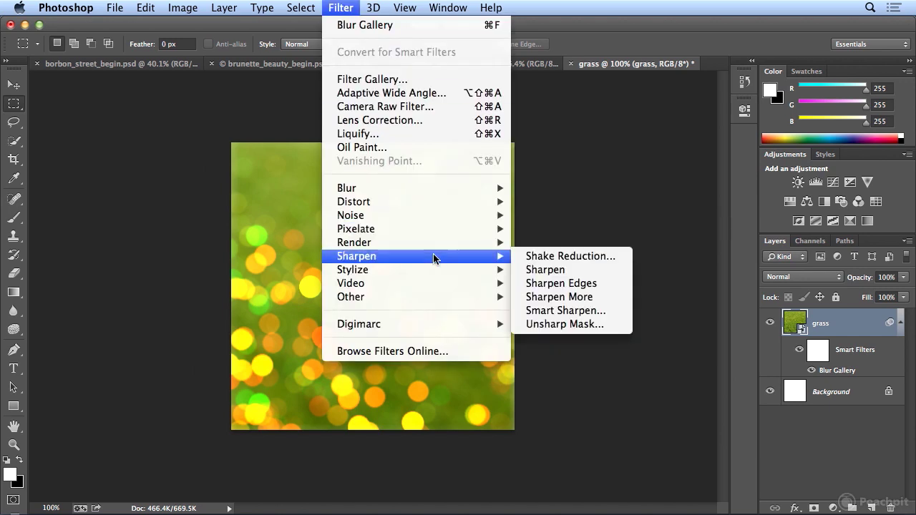
pyautogui.moveTo(425, 298)
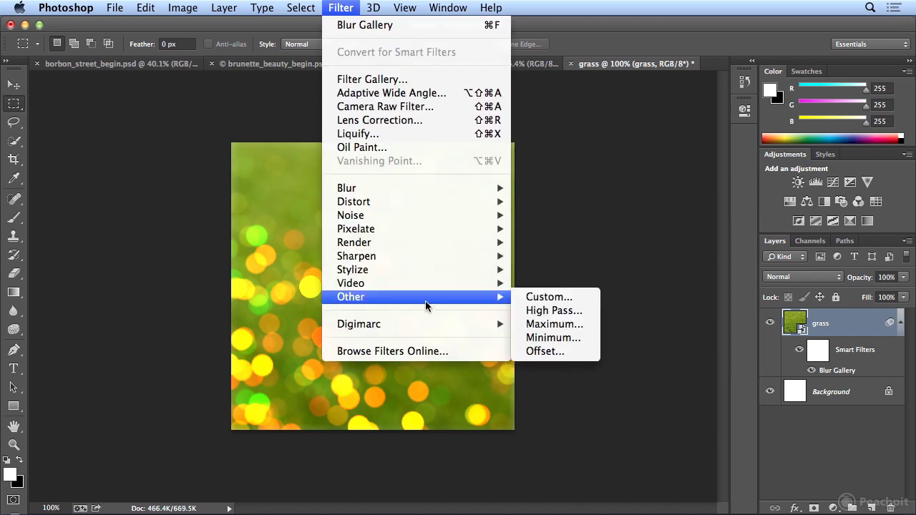
pyautogui.click(582, 352)
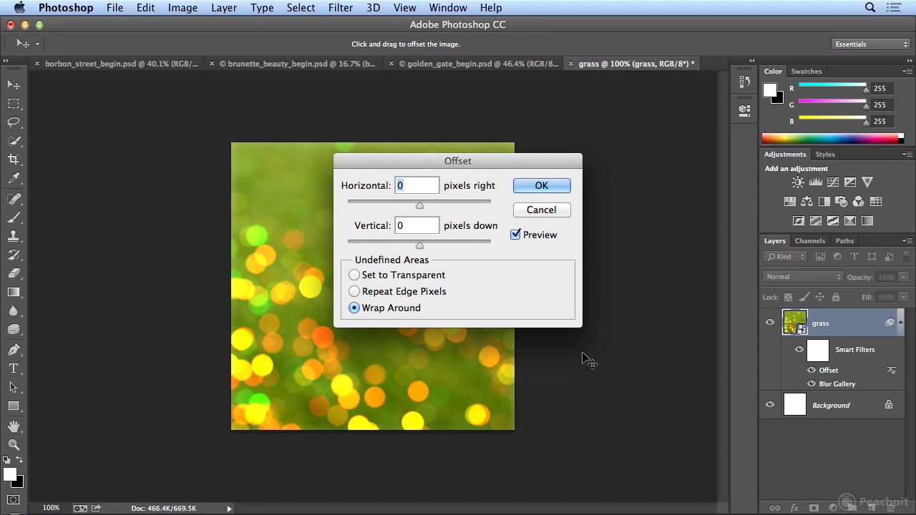
pyautogui.write('198')
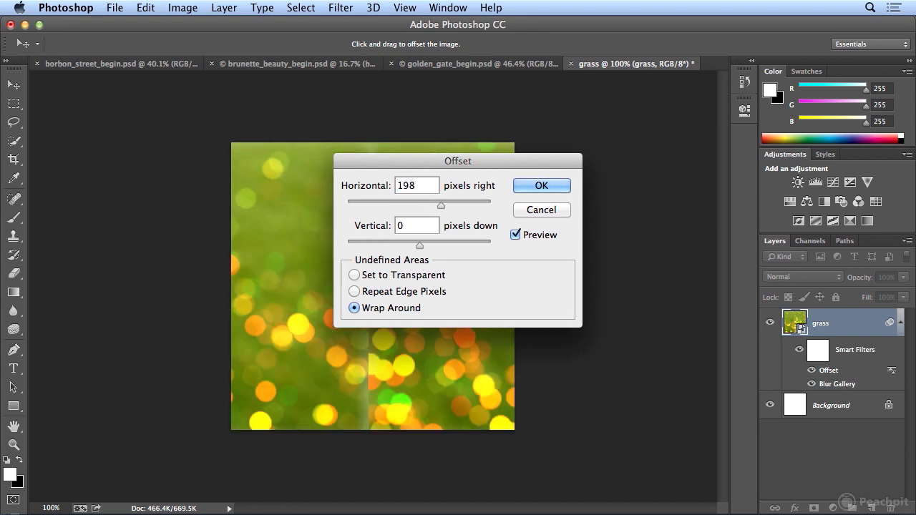
pyautogui.press('Tab')
pyautogui.write('201')
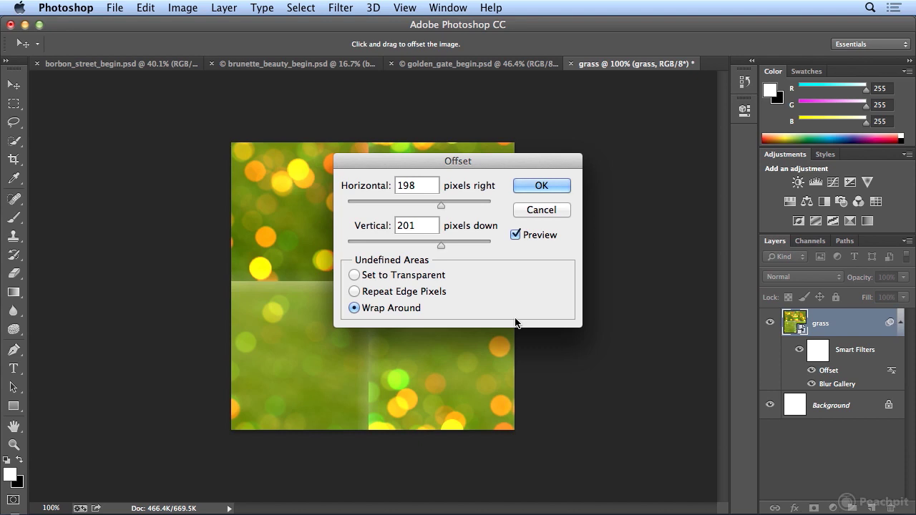
pyautogui.click(541, 185)
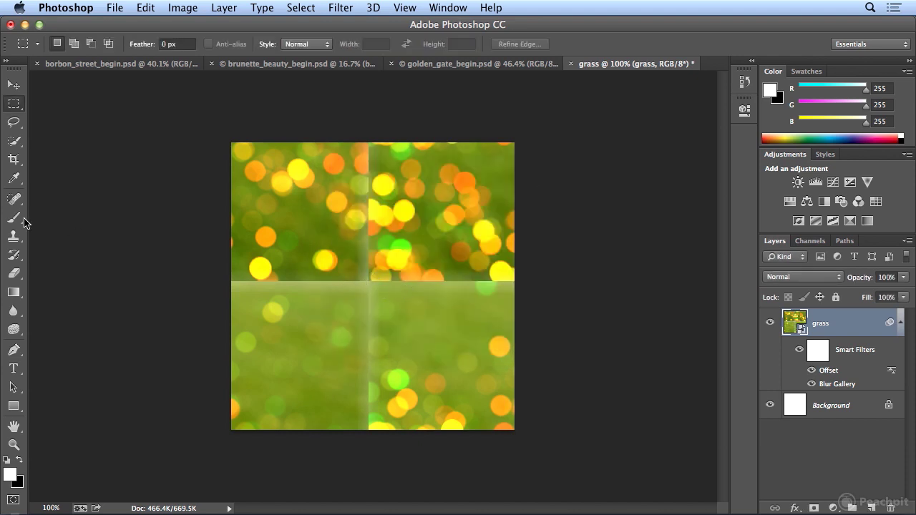
# - Pick the Spot Healing Brush and flatten the grass image into one Background layer
pyautogui.moveTo(13, 199)
pyautogui.mouseDown()
pyautogui.moveTo(33, 215)
pyautogui.moveTo(44, 190)
pyautogui.mouseUp()
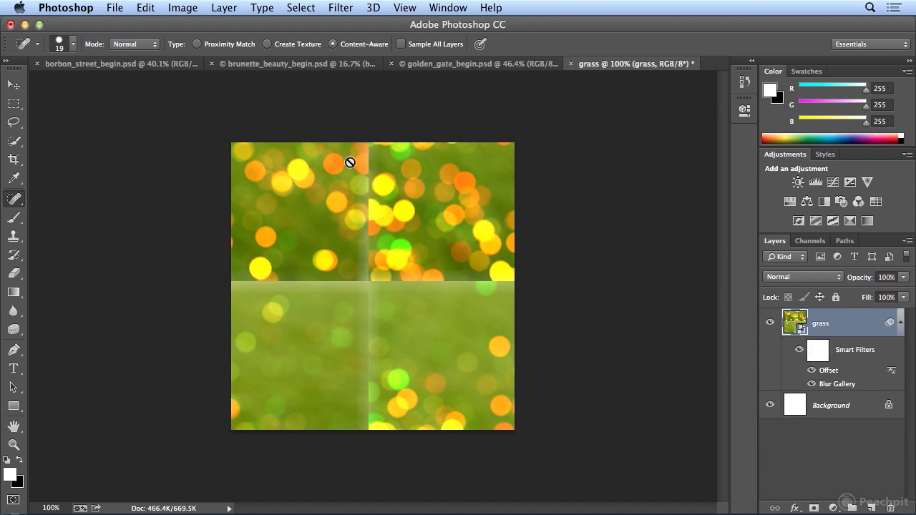
pyautogui.click(223, 7)
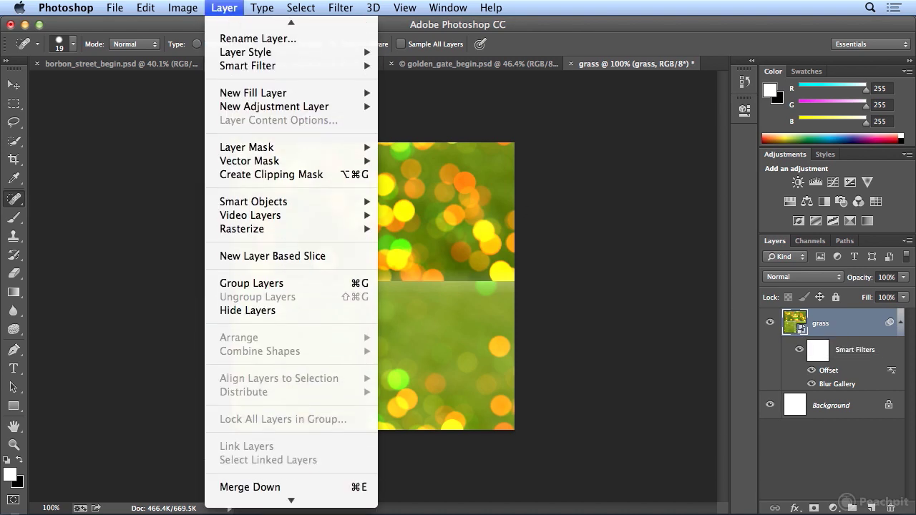
pyautogui.click(287, 471)
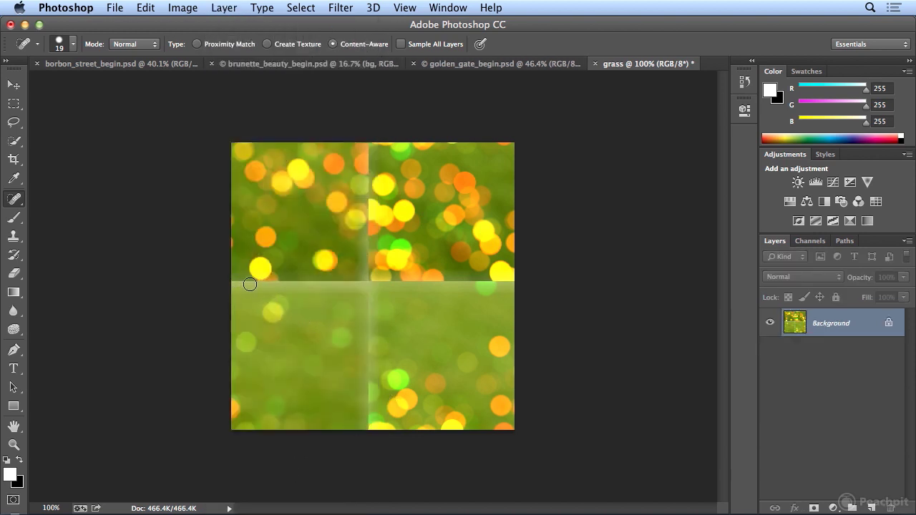
# - Heal along the horizontal seam and the upper and lower vertical seam
pyautogui.moveTo(228, 286); pyautogui.dragTo(371, 285)
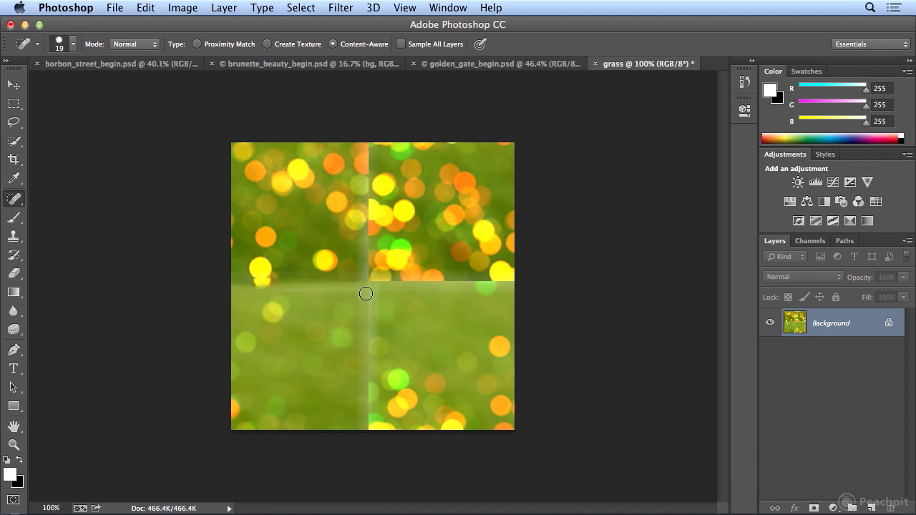
pyautogui.moveTo(359, 140)
pyautogui.mouseDown()
pyautogui.moveTo(364, 278)
pyautogui.moveTo(527, 283)
pyautogui.mouseUp()
pyautogui.moveTo(373, 290); pyautogui.dragTo(366, 437)
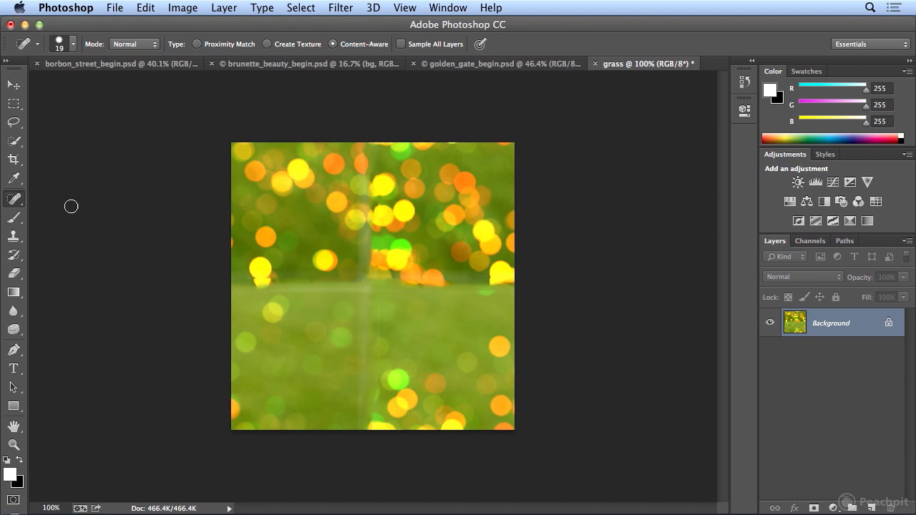
# - With the Patch tool, patch the horizontal seam's left end and the vertical seam's top
pyautogui.click(16, 199)
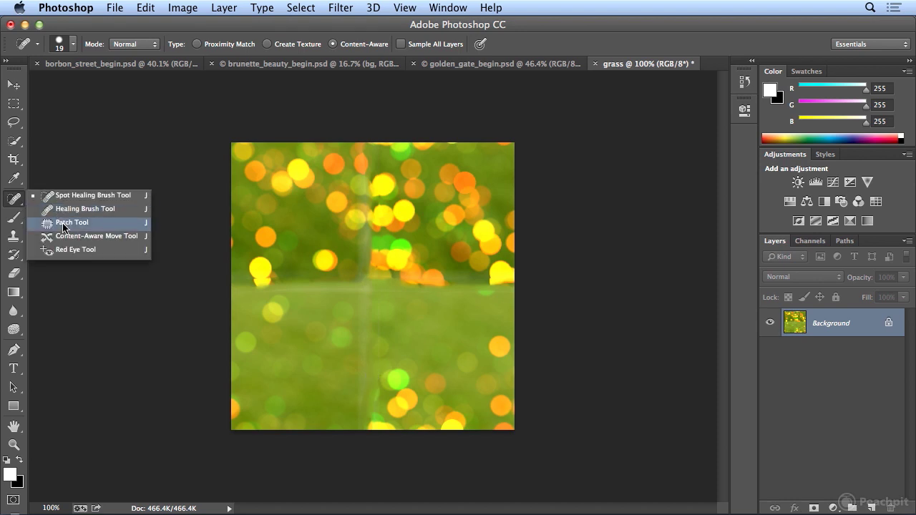
pyautogui.click(60, 220)
pyautogui.moveTo(280, 257)
pyautogui.mouseDown()
pyautogui.moveTo(226, 281)
pyautogui.moveTo(235, 300)
pyautogui.moveTo(276, 291)
pyautogui.moveTo(360, 303)
pyautogui.moveTo(384, 293)
pyautogui.moveTo(377, 281)
pyautogui.moveTo(310, 279)
pyautogui.moveTo(280, 269)
pyautogui.mouseUp()
pyautogui.moveTo(311, 295); pyautogui.dragTo(320, 330)
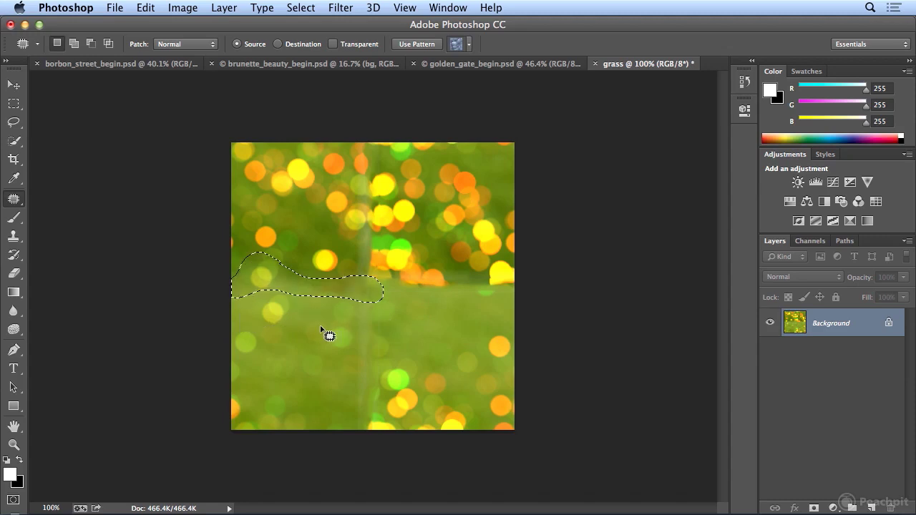
pyautogui.hotkey('ctrl', 'd')
pyautogui.moveTo(352, 143)
pyautogui.mouseDown()
pyautogui.moveTo(354, 286)
pyautogui.moveTo(382, 290)
pyautogui.moveTo(368, 145)
pyautogui.mouseUp()
pyautogui.moveTo(382, 190); pyautogui.dragTo(408, 184)
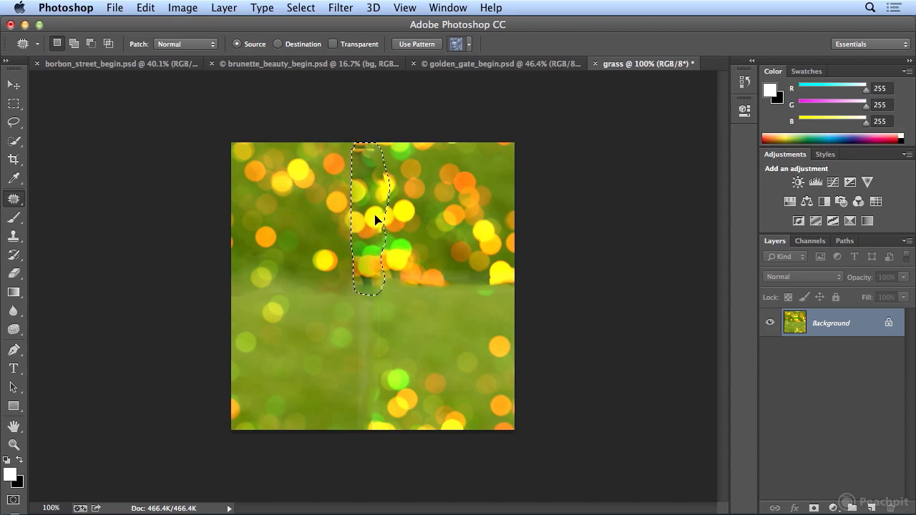
pyautogui.click(396, 284)
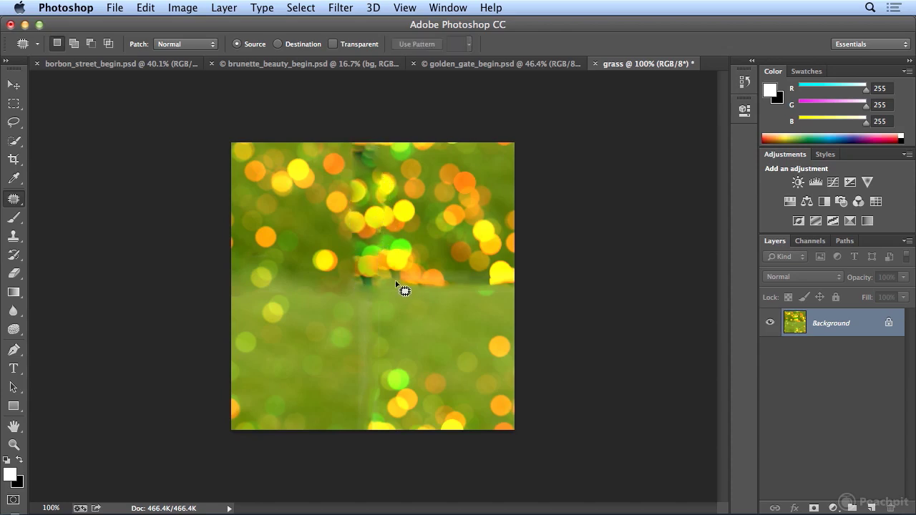
# - Patch the orange bokeh strip at right and a lower grass region, undoing the last patch
pyautogui.moveTo(384, 281)
pyautogui.mouseDown()
pyautogui.moveTo(556, 303)
pyautogui.moveTo(400, 270)
pyautogui.moveTo(441, 272)
pyautogui.mouseUp()
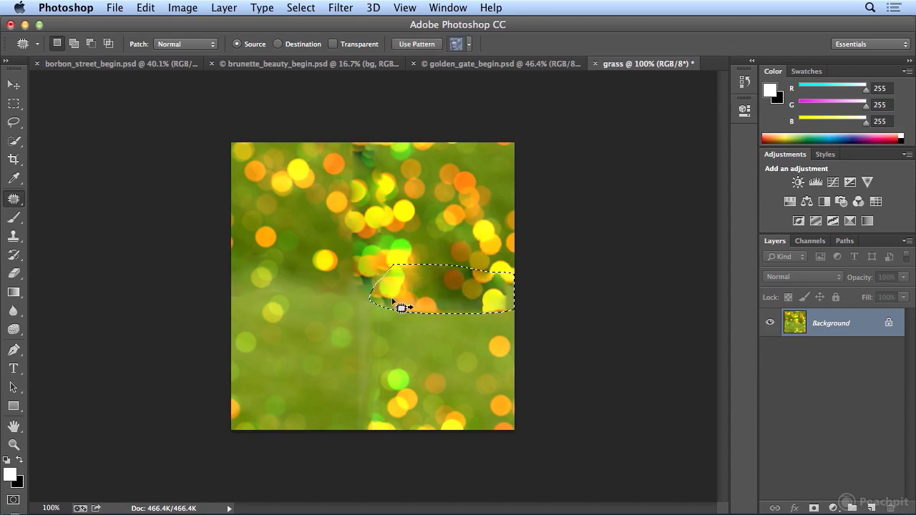
pyautogui.click(367, 331)
pyautogui.moveTo(336, 290)
pyautogui.mouseDown()
pyautogui.moveTo(342, 414)
pyautogui.moveTo(363, 443)
pyautogui.moveTo(410, 394)
pyautogui.moveTo(418, 348)
pyautogui.moveTo(397, 312)
pyautogui.moveTo(370, 306)
pyautogui.mouseUp()
pyautogui.moveTo(330, 351)
pyautogui.mouseDown()
pyautogui.moveTo(366, 460)
pyautogui.moveTo(432, 439)
pyautogui.moveTo(424, 350)
pyautogui.moveTo(385, 325)
pyautogui.moveTo(365, 286)
pyautogui.moveTo(328, 296)
pyautogui.moveTo(354, 341)
pyautogui.moveTo(317, 294)
pyautogui.moveTo(306, 219)
pyautogui.mouseUp()
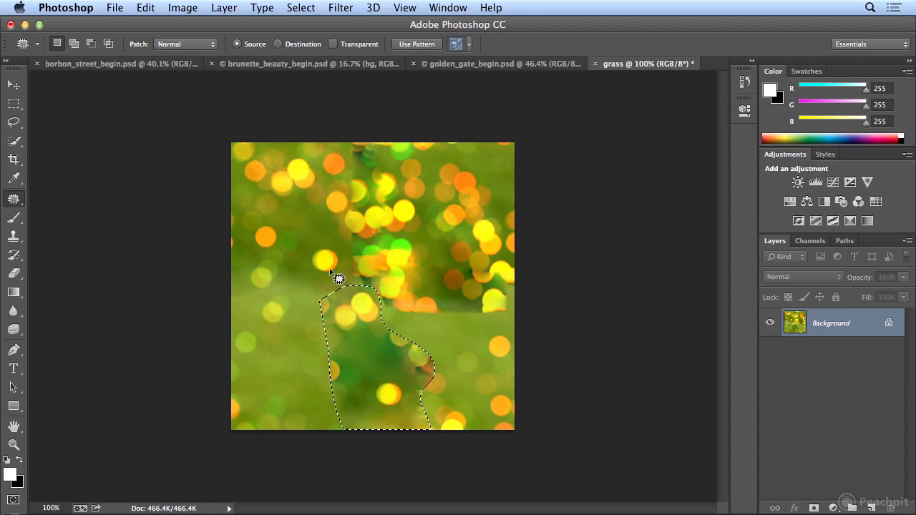
pyautogui.click(491, 363)
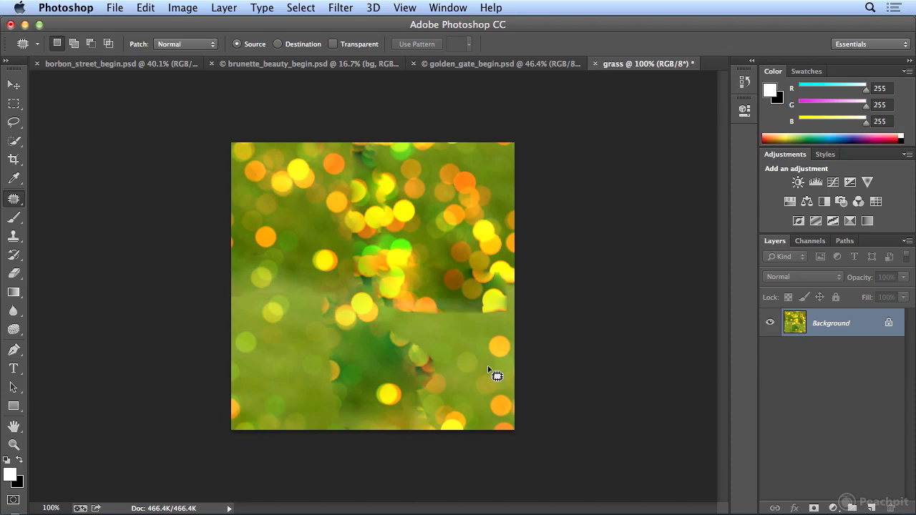
pyautogui.press('super+alt+z')
pyautogui.press('super+alt+z')
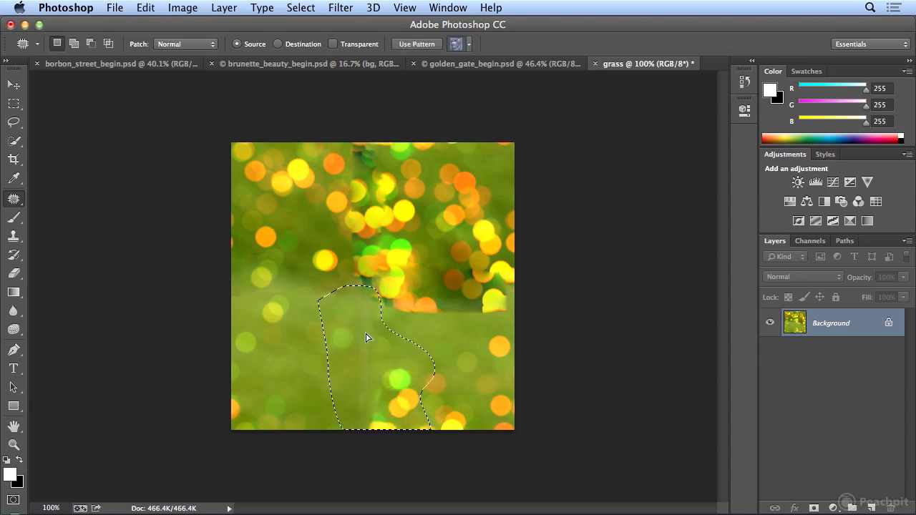
pyautogui.click(365, 297)
# - Patch the lower vertical seam and replace the dark green patch with lighter grass
pyautogui.moveTo(365, 292)
pyautogui.mouseDown()
pyautogui.moveTo(360, 402)
pyautogui.moveTo(378, 434)
pyautogui.moveTo(393, 311)
pyautogui.moveTo(348, 301)
pyautogui.moveTo(360, 427)
pyautogui.moveTo(380, 429)
pyautogui.moveTo(390, 317)
pyautogui.moveTo(356, 317)
pyautogui.mouseUp()
pyautogui.moveTo(369, 347); pyautogui.dragTo(350, 203)
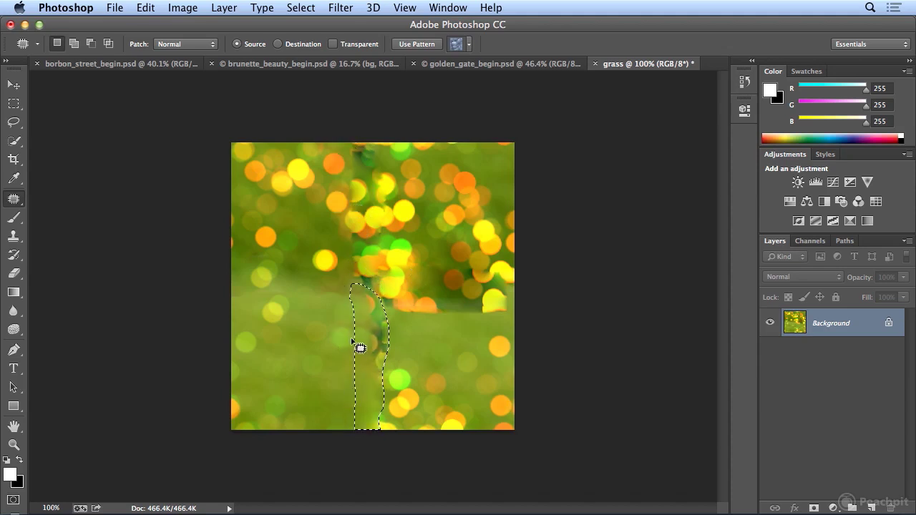
pyautogui.press('super+d')
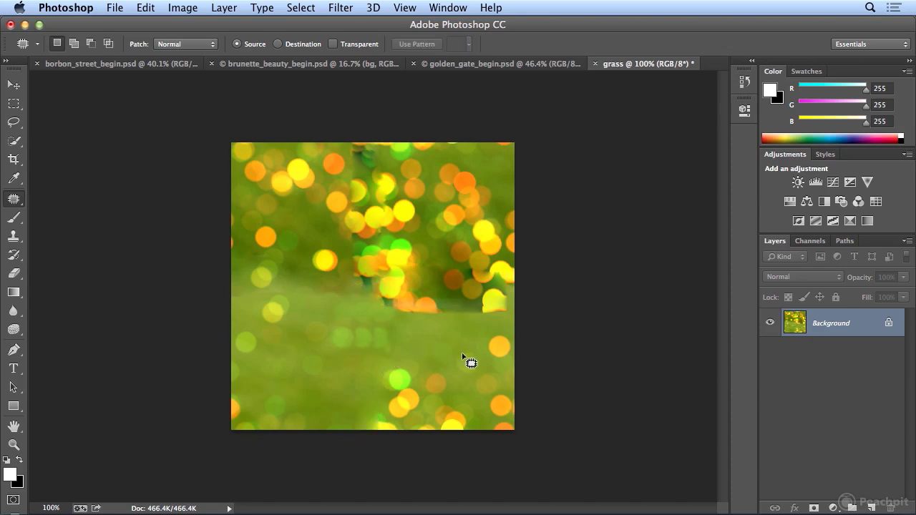
pyautogui.moveTo(434, 334)
pyautogui.mouseDown()
pyautogui.moveTo(514, 317)
pyautogui.moveTo(494, 294)
pyautogui.mouseUp()
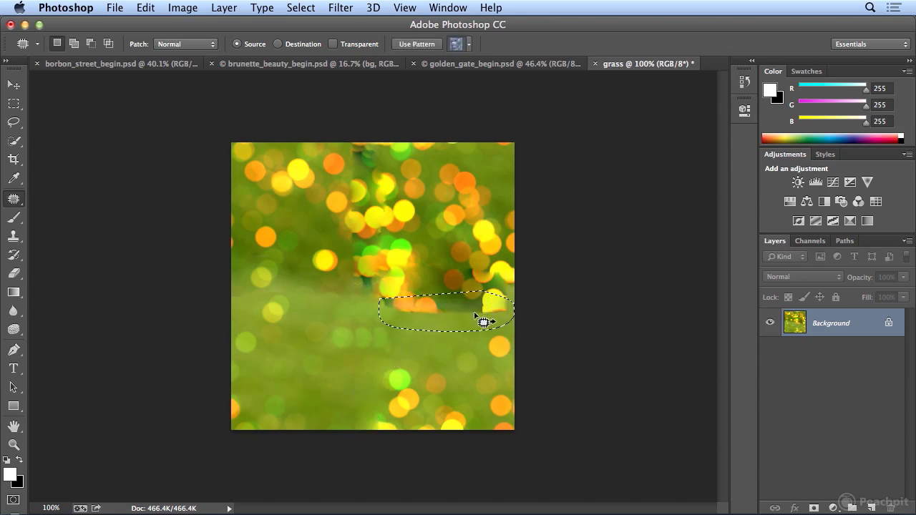
pyautogui.moveTo(465, 326)
pyautogui.mouseDown()
pyautogui.moveTo(450, 331)
pyautogui.moveTo(458, 337)
pyautogui.moveTo(468, 323)
pyautogui.moveTo(458, 295)
pyautogui.moveTo(332, 300)
pyautogui.moveTo(322, 282)
pyautogui.moveTo(338, 287)
pyautogui.mouseUp()
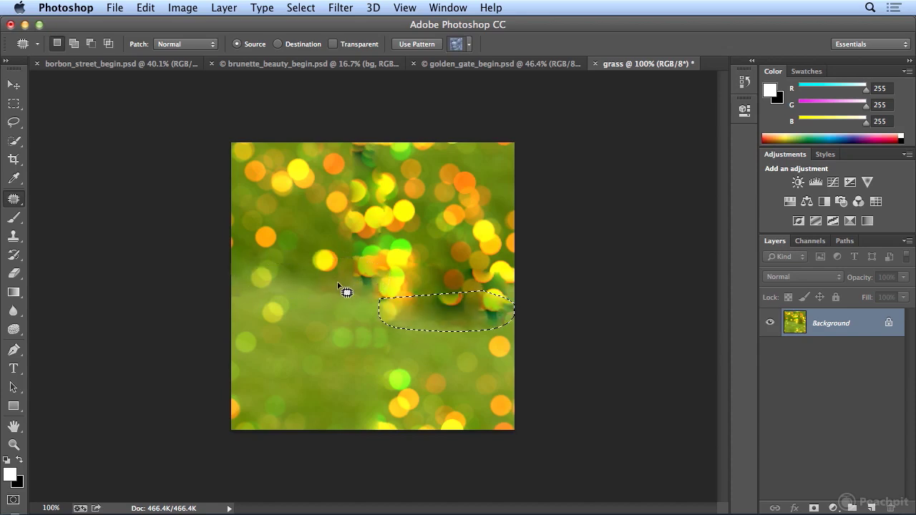
pyautogui.press('super+d')
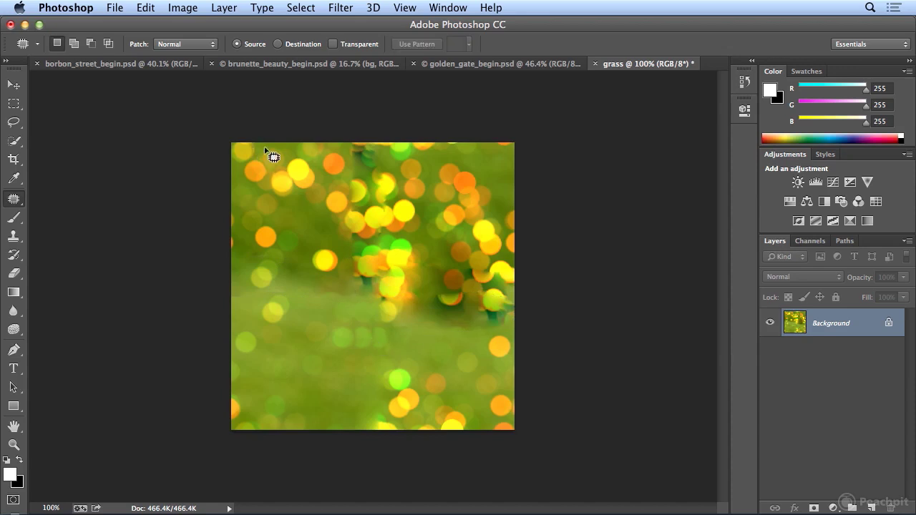
pyautogui.click(183, 7)
# - Enlarge the grass image to 300 percent width and fit it on screen
pyautogui.click(208, 131)
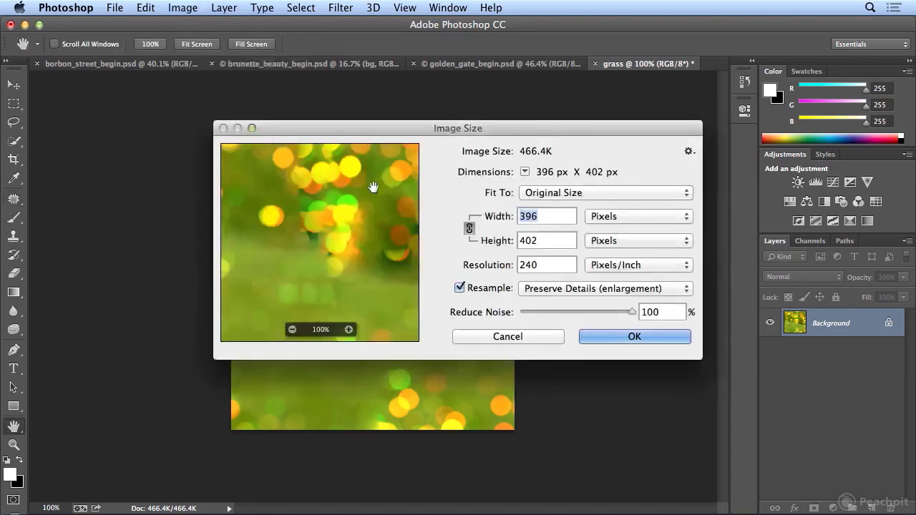
pyautogui.click(615, 216)
pyautogui.click(607, 204)
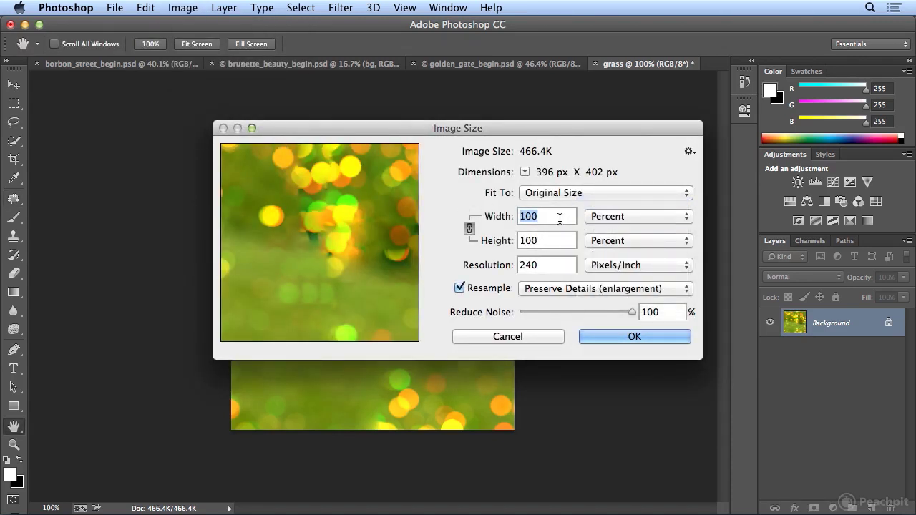
pyautogui.write('50')
pyautogui.press('BackSpace')
pyautogui.press('BackSpace')
pyautogui.write('300')
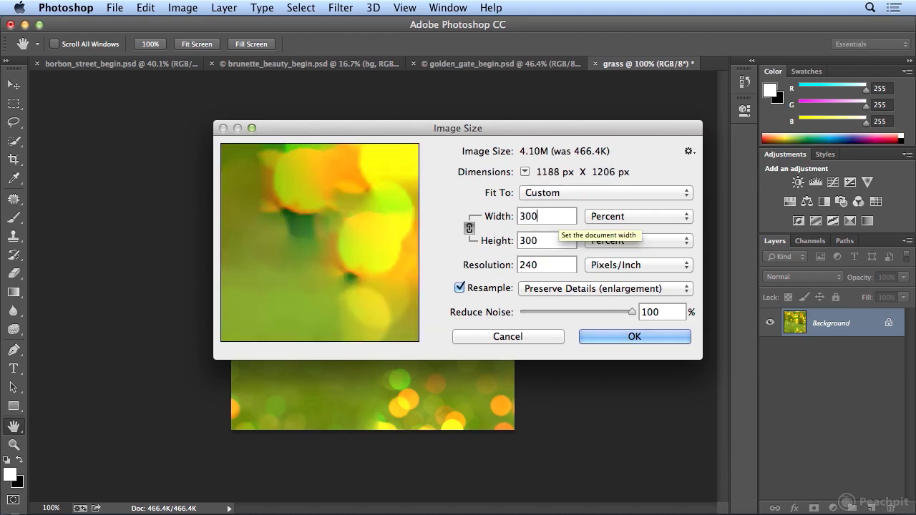
pyautogui.press('Return')
pyautogui.press('super+0')
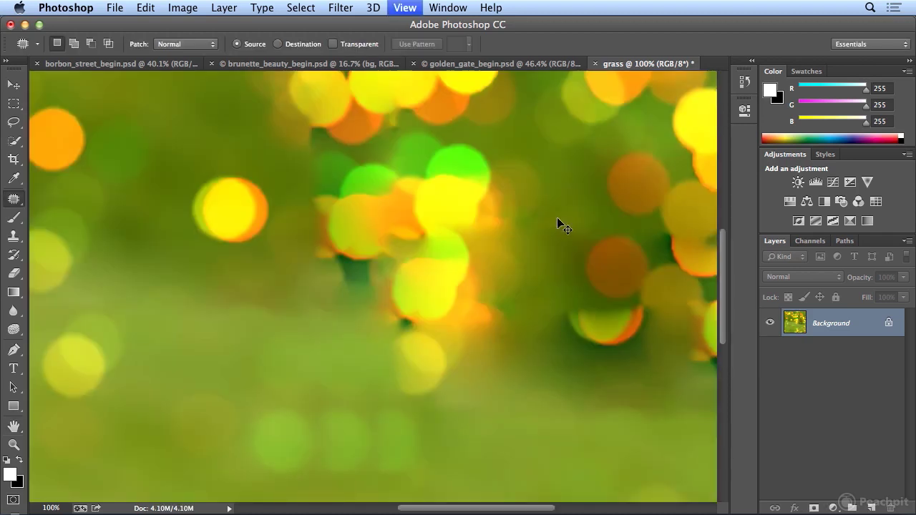
# - Define the enlarged image as a pattern named 'lights grass big'
pyautogui.click(146, 8)
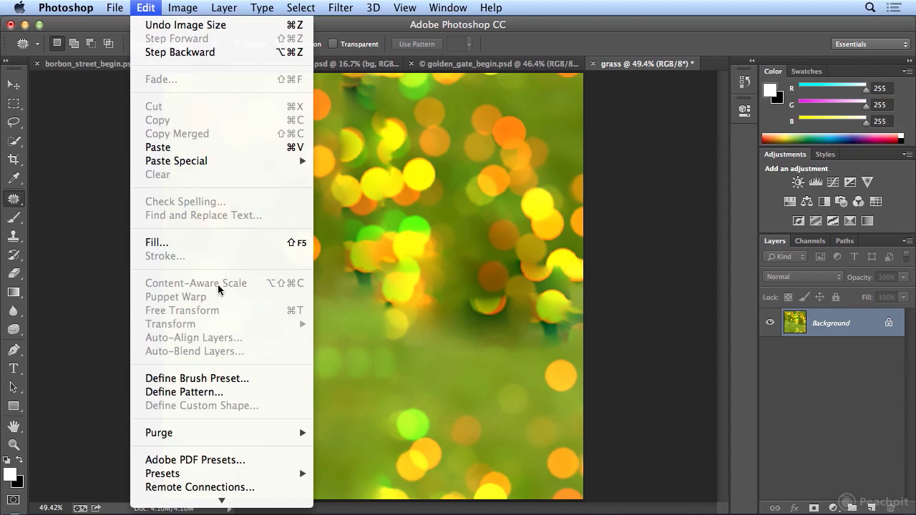
pyautogui.click(240, 391)
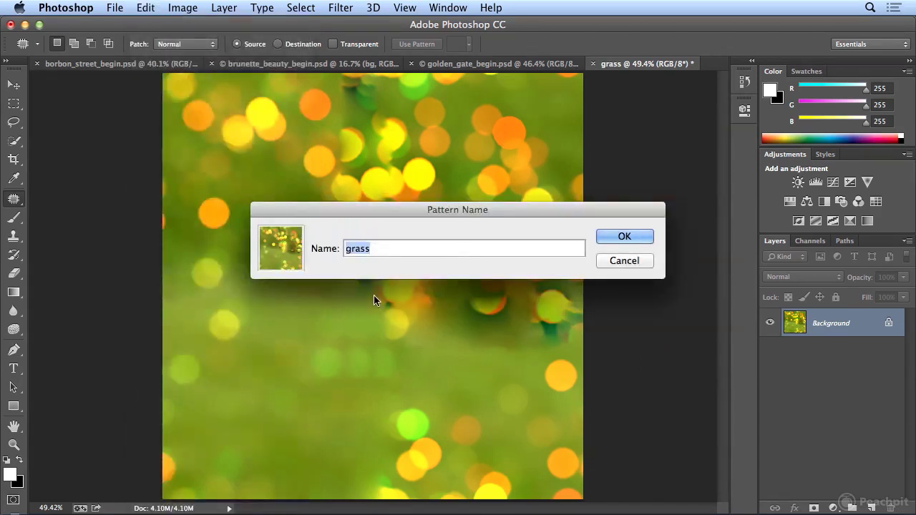
pyautogui.write('lights grass bg')
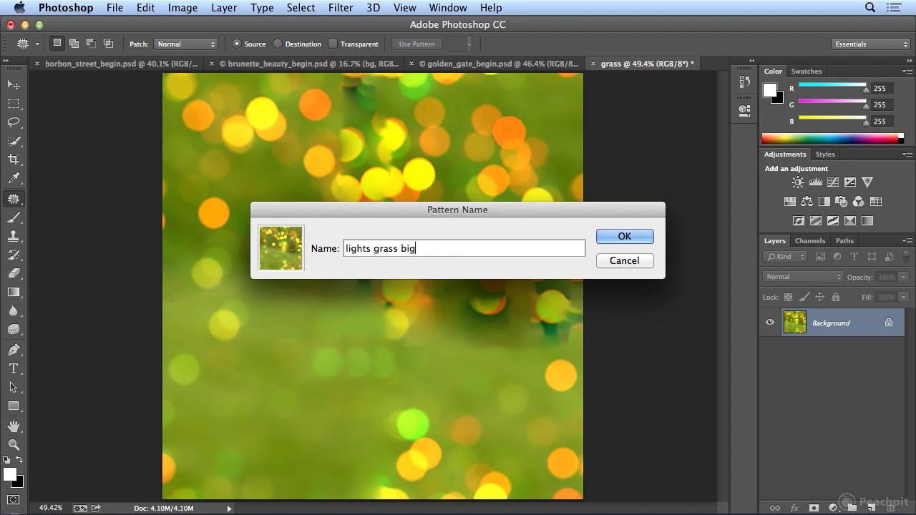
pyautogui.press('Return')
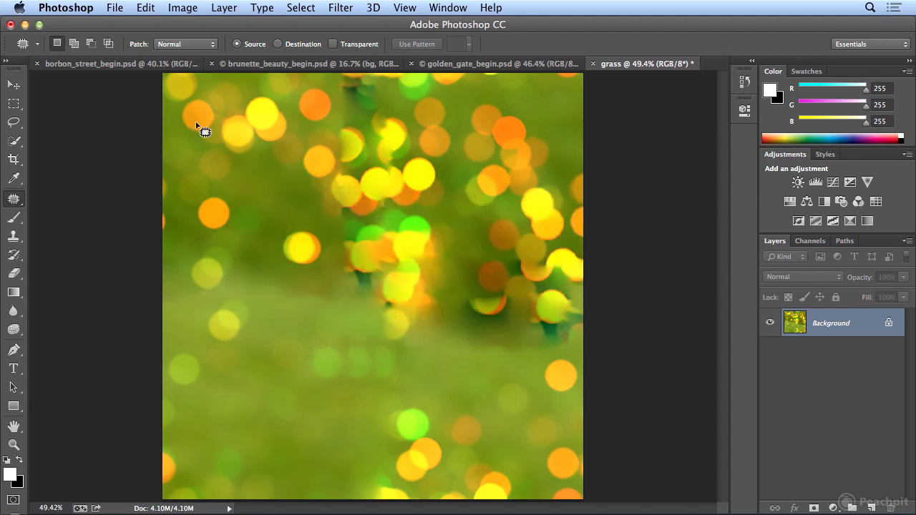
# - In brunette_beauty_begin.psd, fill bg with the new grass pattern, Scripted Patterns turned off
pyautogui.click(282, 63)
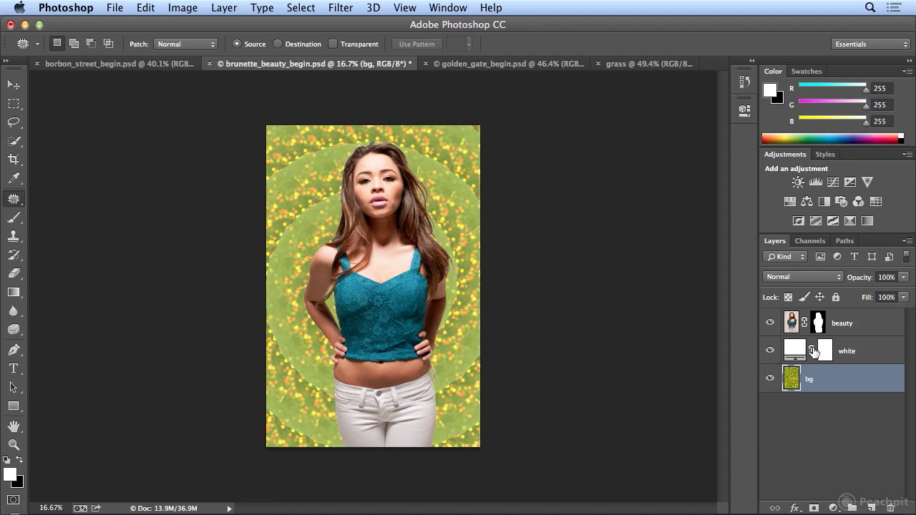
pyautogui.click(146, 7)
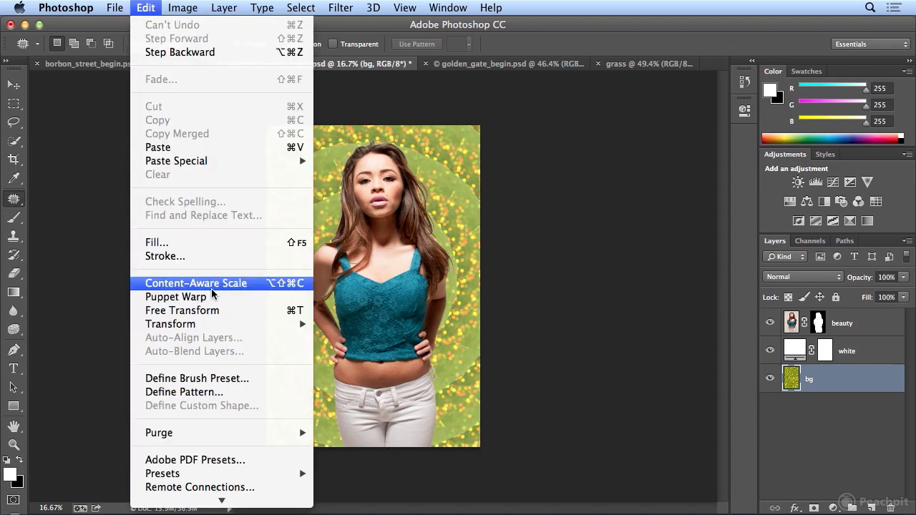
pyautogui.click(213, 244)
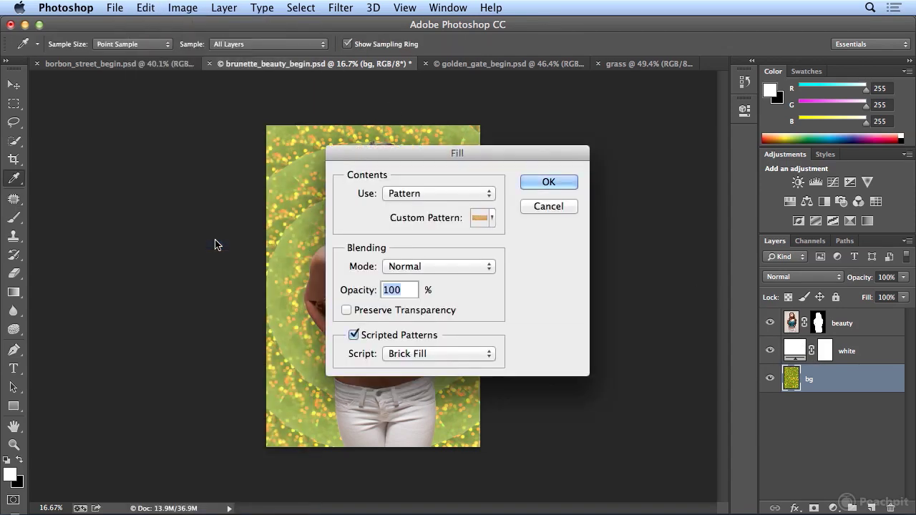
pyautogui.click(494, 219)
pyautogui.click(458, 271)
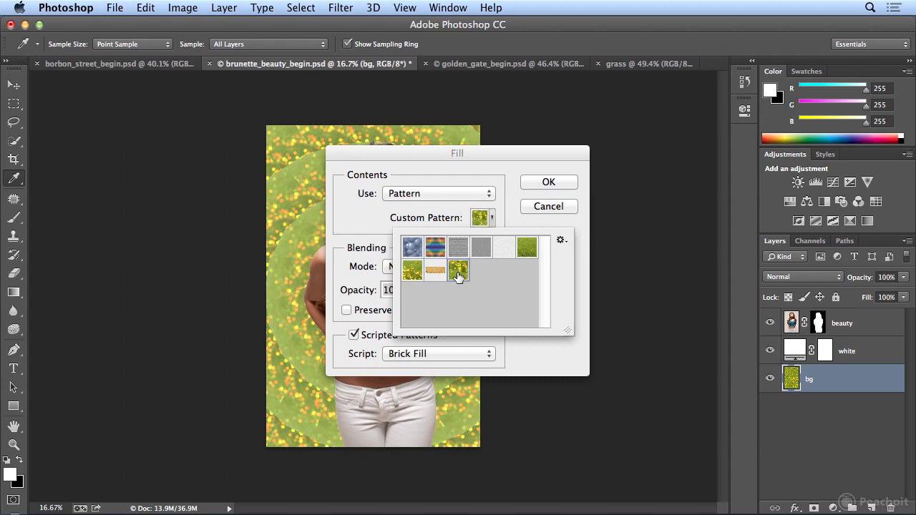
pyautogui.click(577, 233)
pyautogui.click(401, 338)
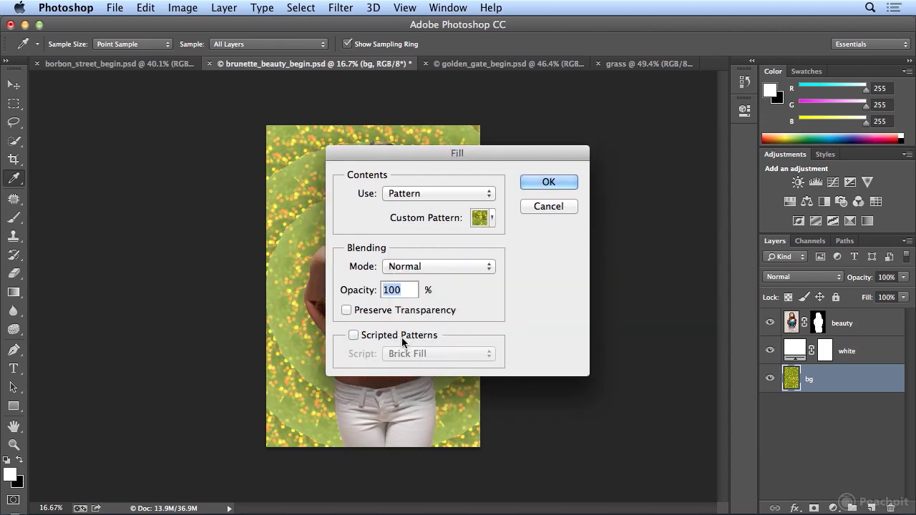
pyautogui.click(560, 184)
pyautogui.press('j')
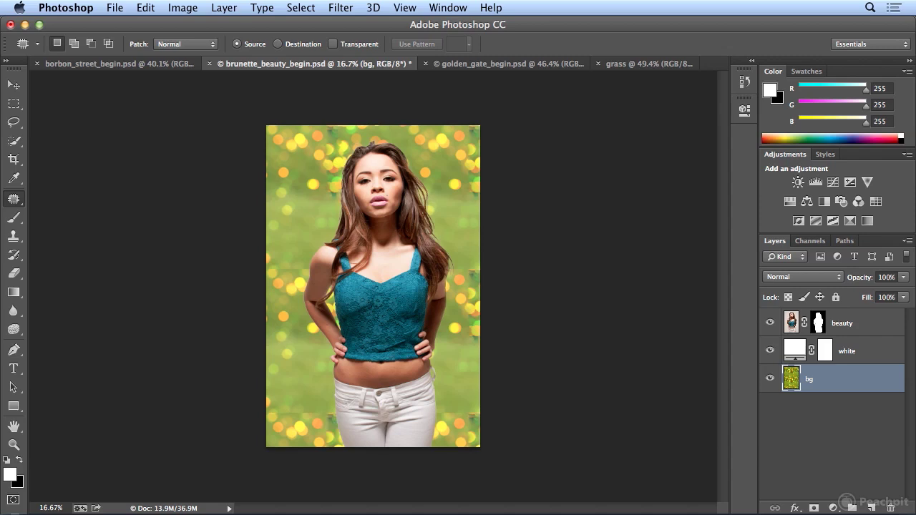
# - Refill the background with the grass pattern using the Random Fill scripted pattern
pyautogui.click(145, 7)
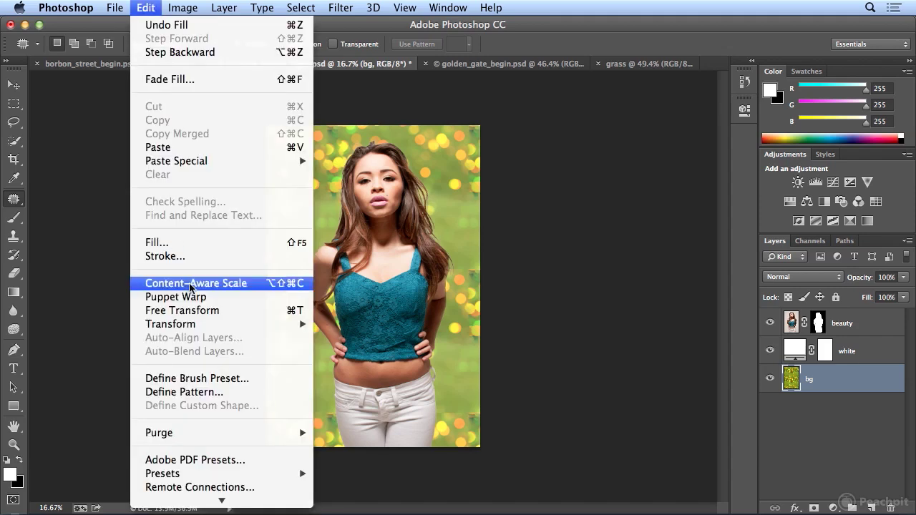
pyautogui.click(203, 242)
pyautogui.click(354, 336)
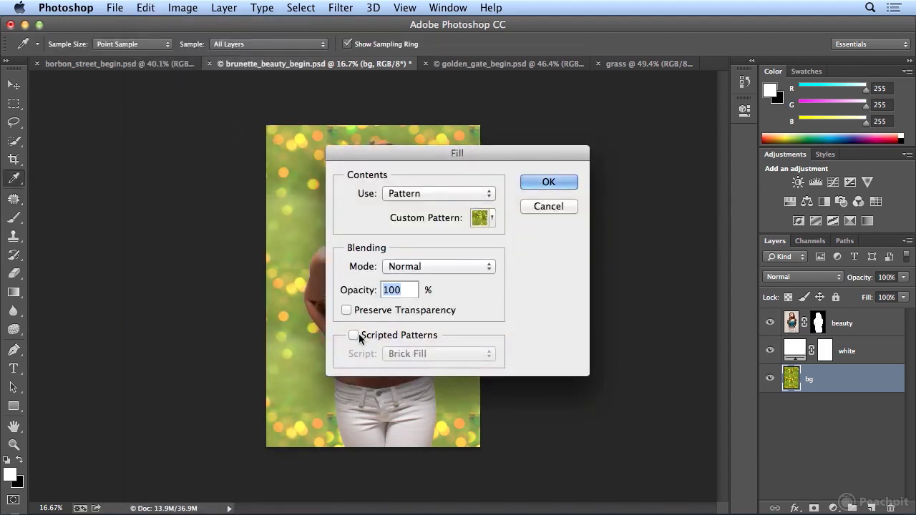
pyautogui.click(423, 354)
pyautogui.click(451, 381)
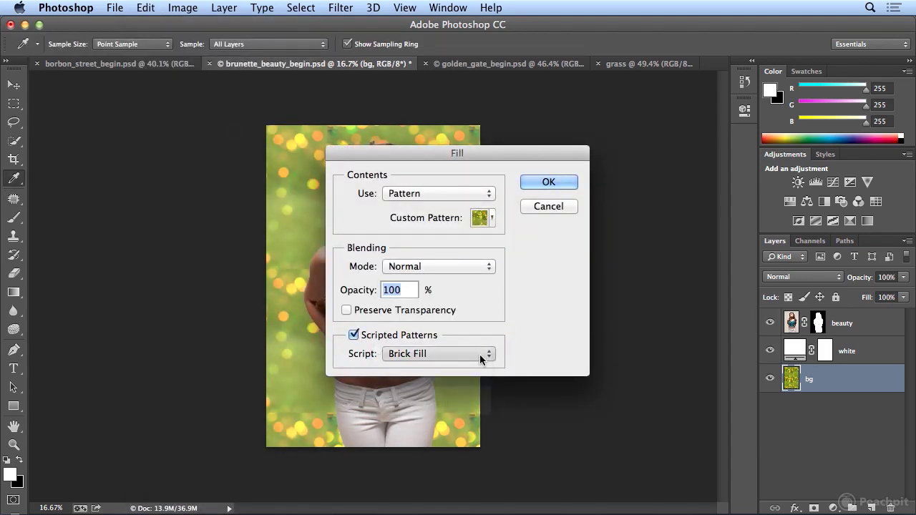
pyautogui.click(544, 181)
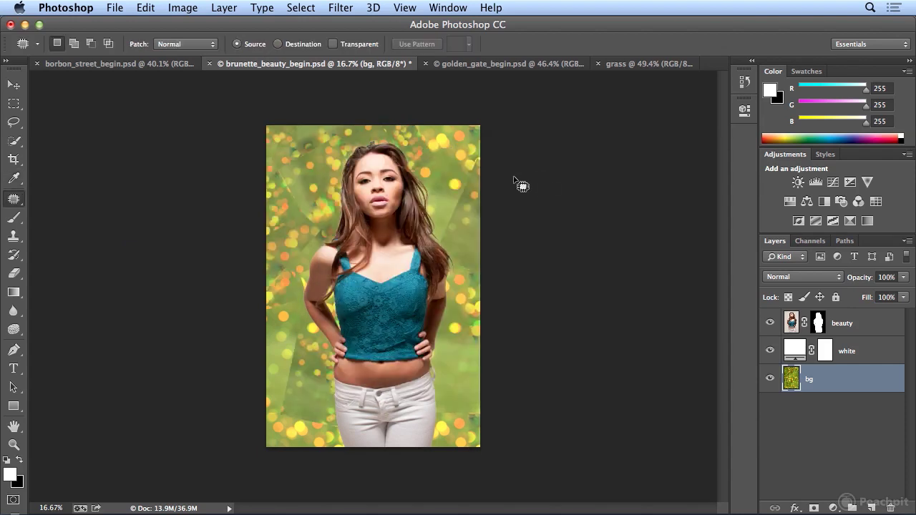
# - Refill the background with the grass pattern using the Cross Weave script instead
pyautogui.click(146, 7)
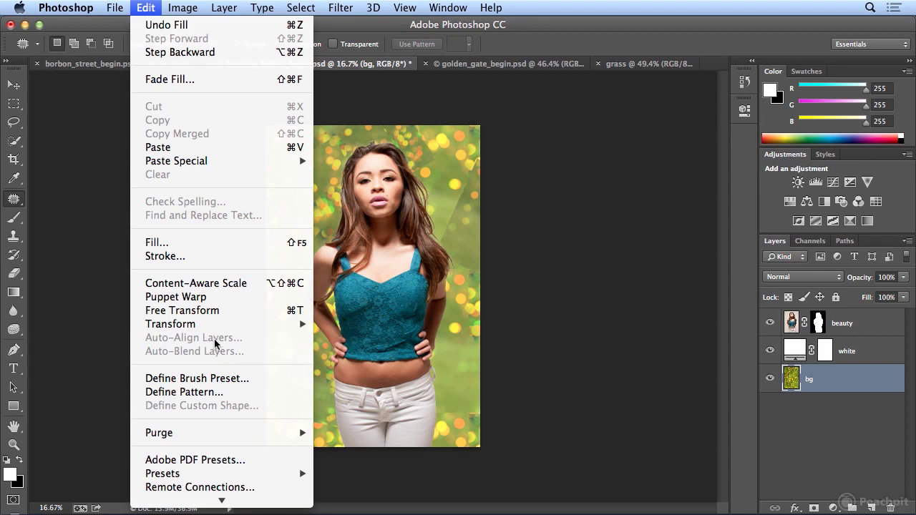
pyautogui.click(205, 243)
pyautogui.click(422, 353)
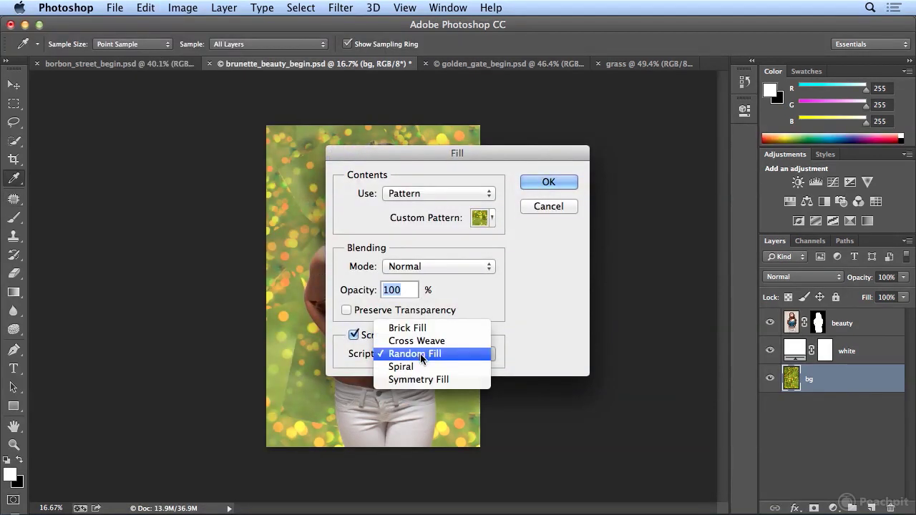
pyautogui.click(430, 342)
pyautogui.click(555, 211)
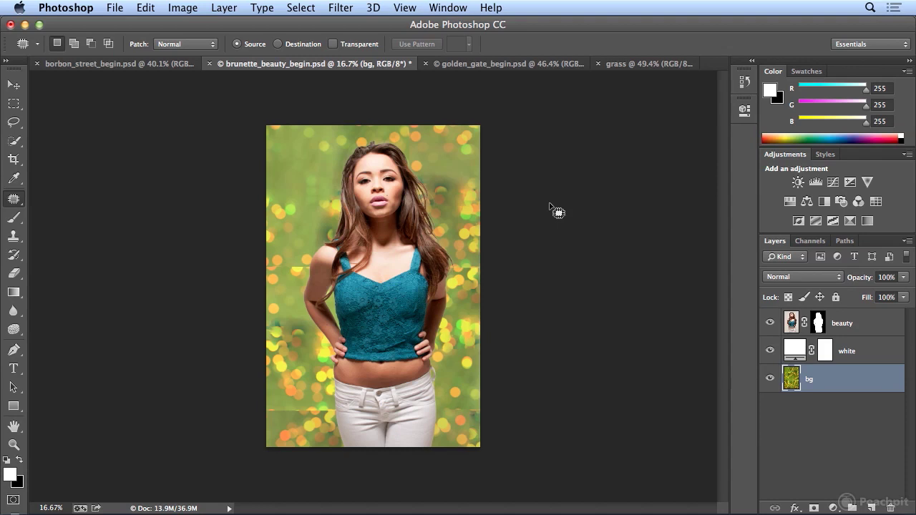
# - Fill the bg layer with the enlarged grass pattern using the Spiral scripted pattern
pyautogui.click(154, 8)
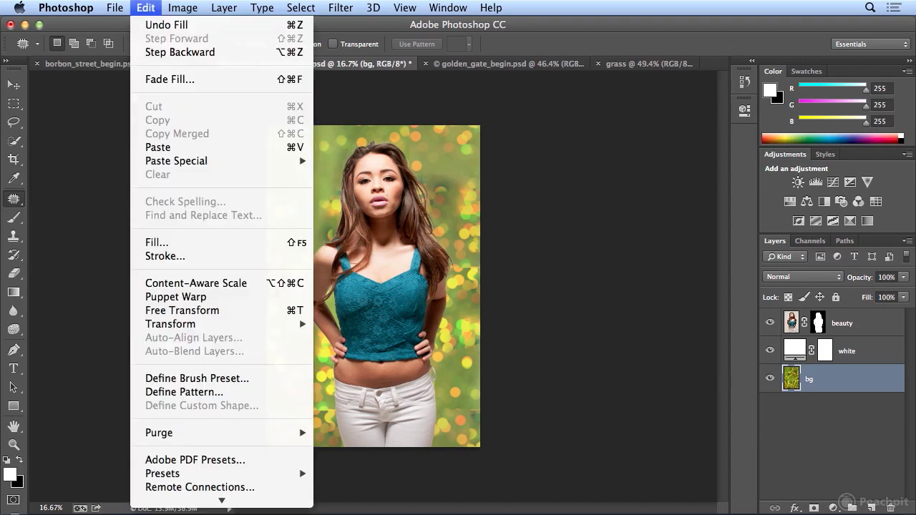
pyautogui.click(185, 244)
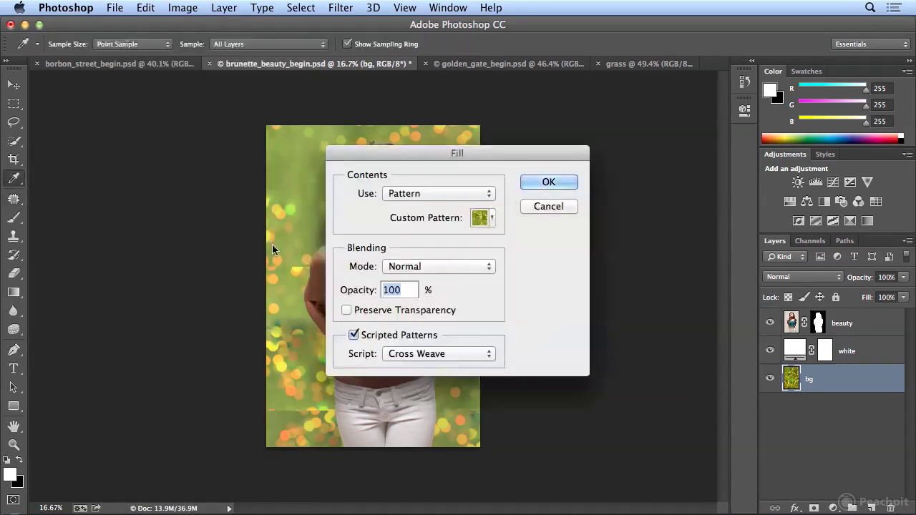
pyautogui.click(437, 353)
pyautogui.click(426, 380)
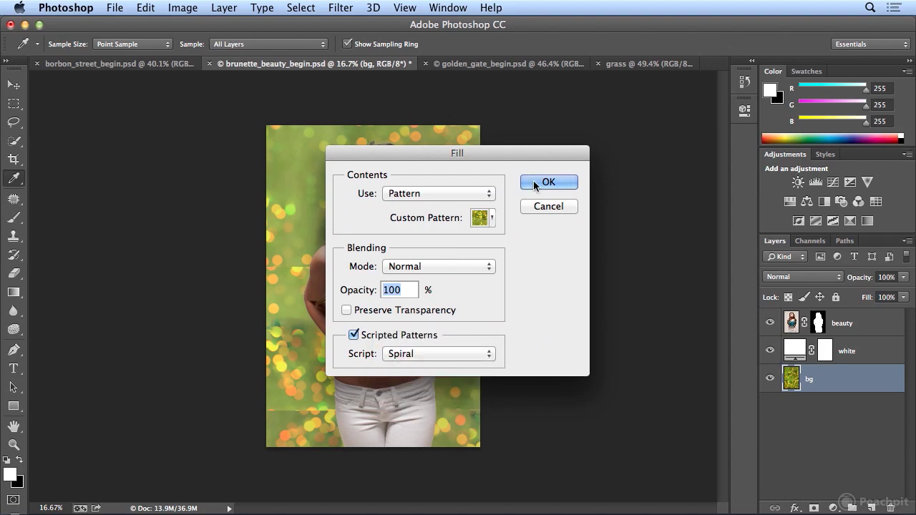
pyautogui.click(529, 183)
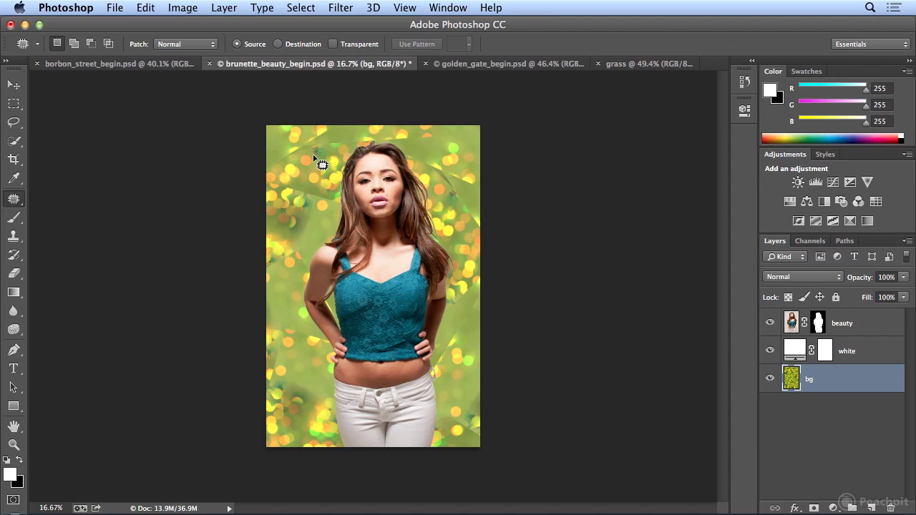
pyautogui.click(476, 63)
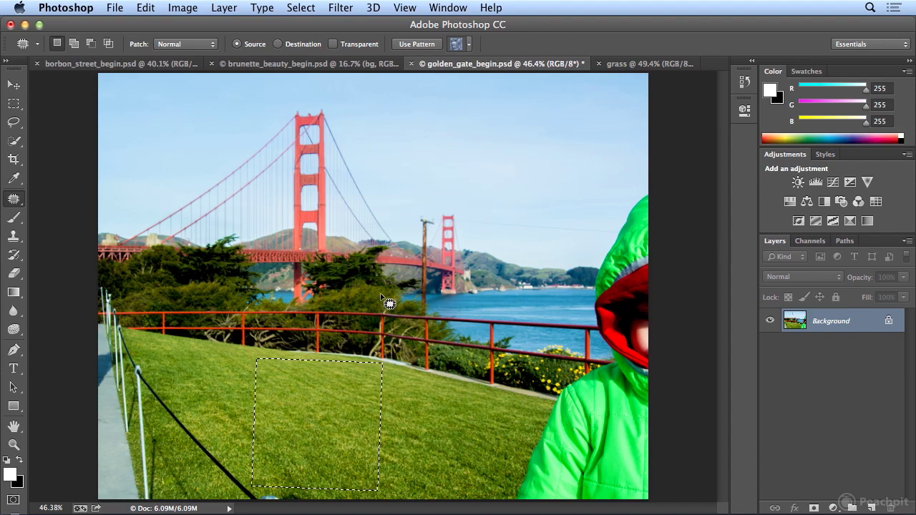
pyautogui.click(279, 63)
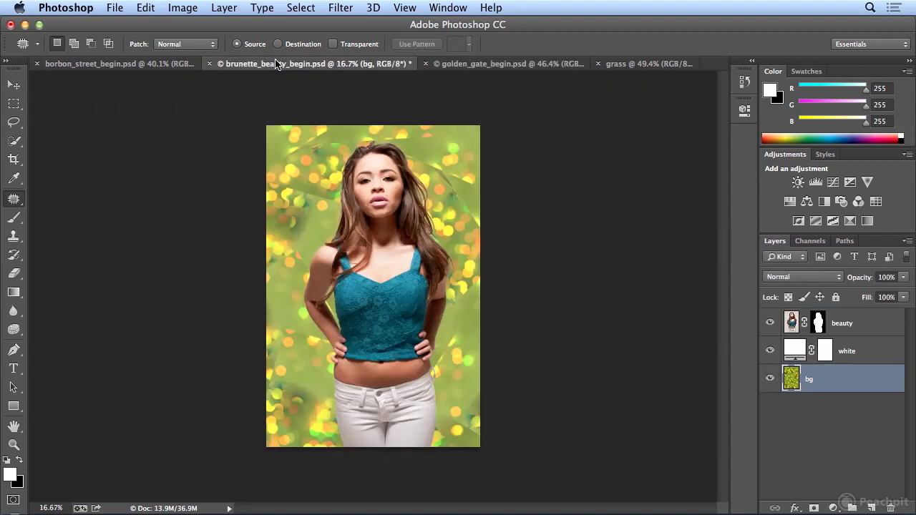